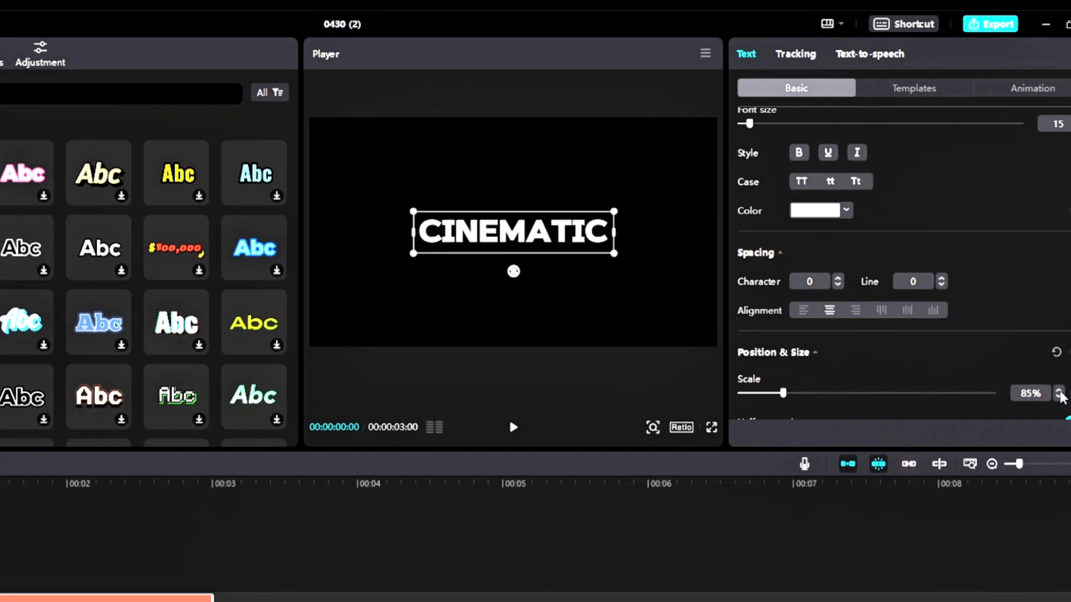
# Step: Add a Position & Size keyframe to the cinematic text at the start of its clip, keeping the scale at 85%
pyautogui.scroll(2, 1004, 285)
pyautogui.scroll(-3, 1045, 279)
pyautogui.scroll(3, 817, 221)
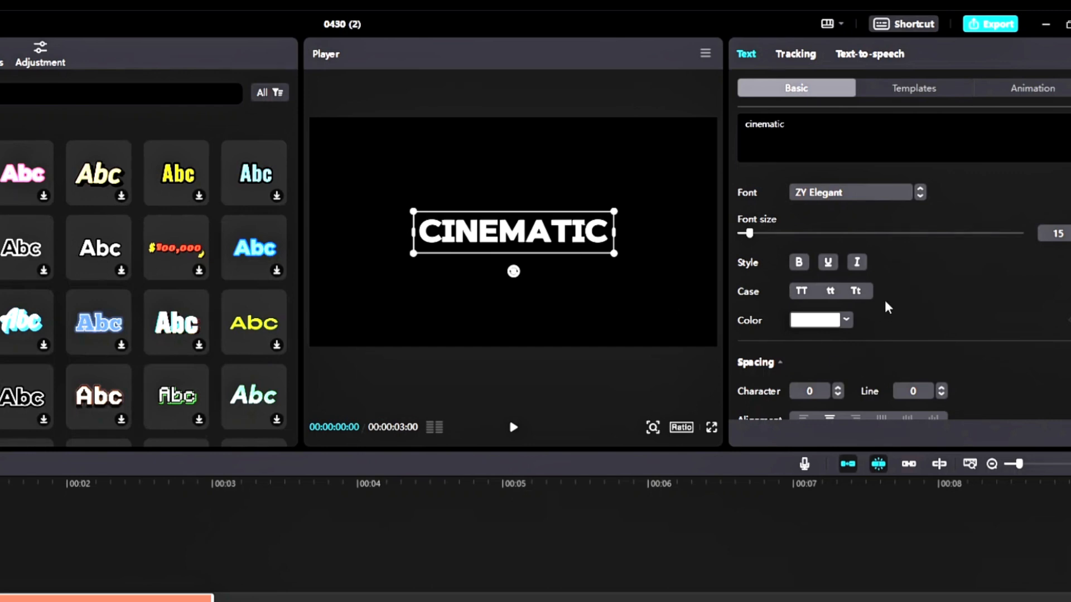
pyautogui.scroll(-2, 893, 307)
pyautogui.scroll(2, 1006, 290)
pyautogui.scroll(-3, 923, 308)
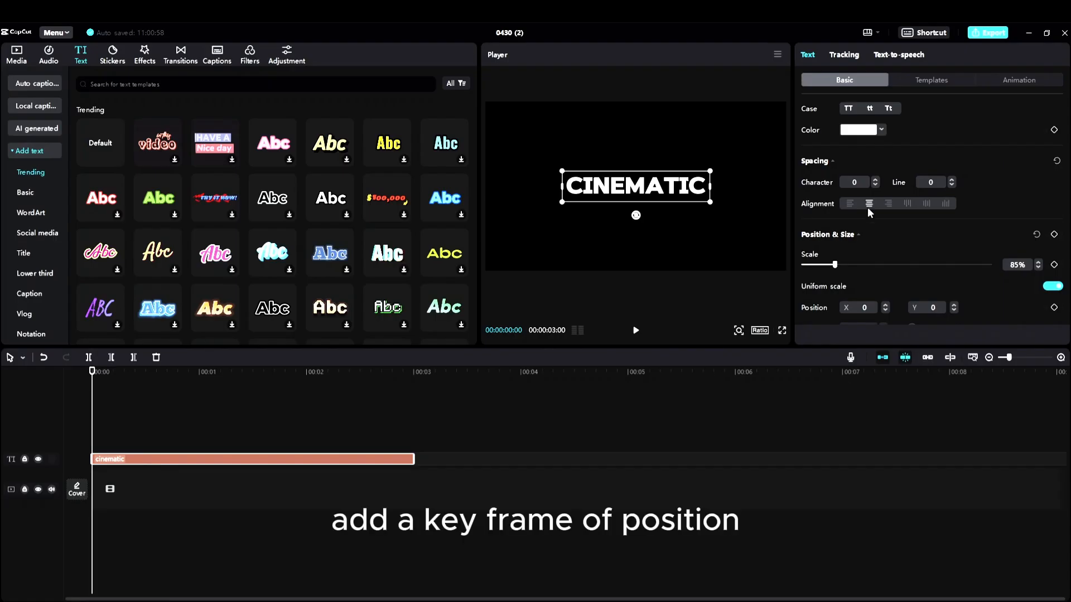
pyautogui.click(1053, 234)
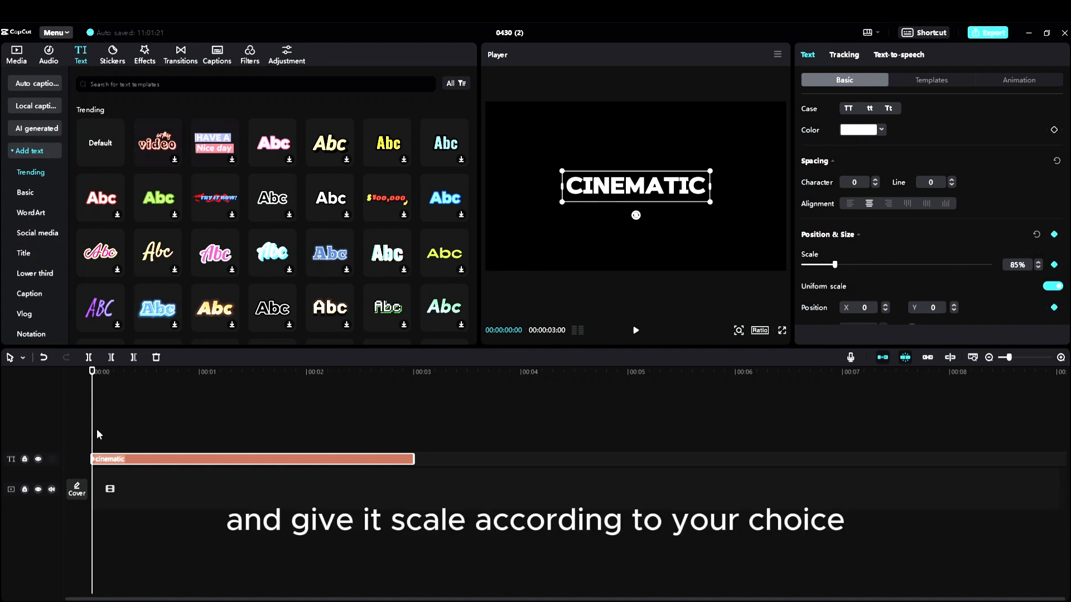
# Step: Set the cinematic text's scale to 2000% at the end of its clip, at 00:00:03:00
pyautogui.moveTo(92, 372); pyautogui.dragTo(414, 408)
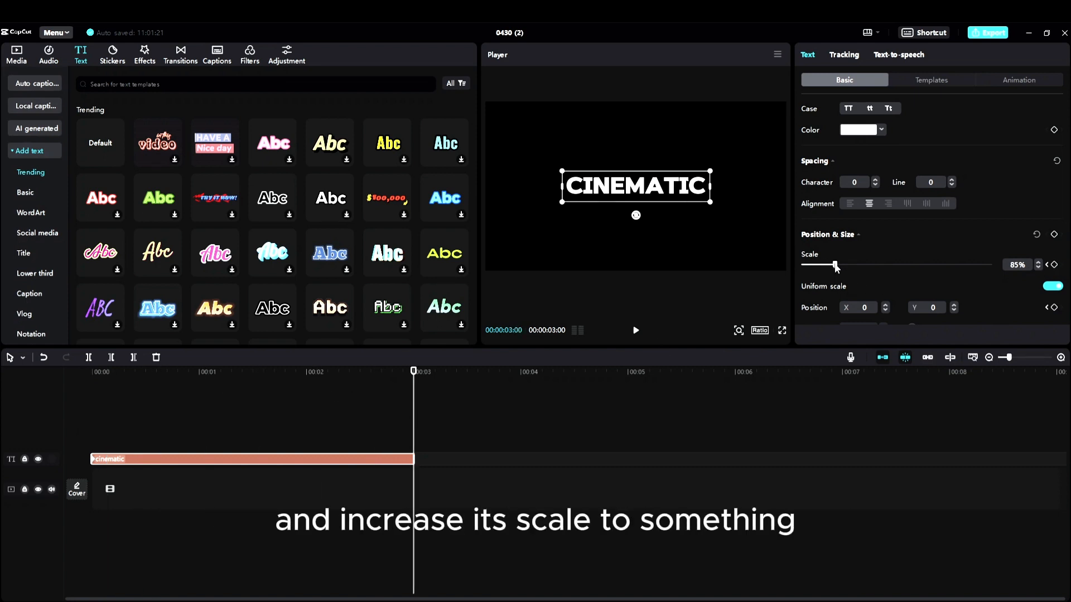
pyautogui.moveTo(834, 264); pyautogui.dragTo(1022, 265)
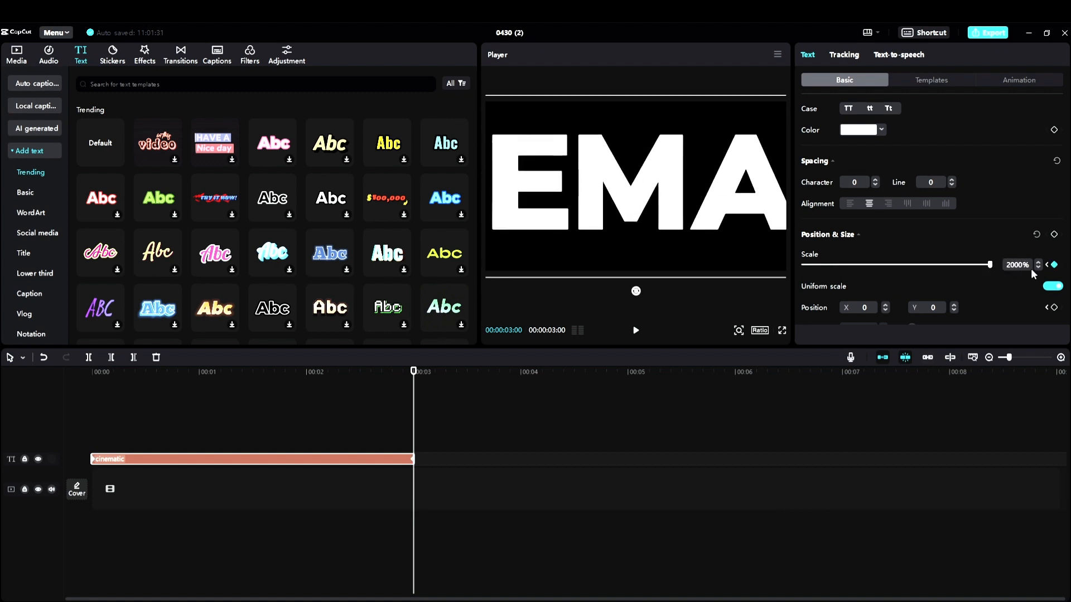
pyautogui.press('Return')
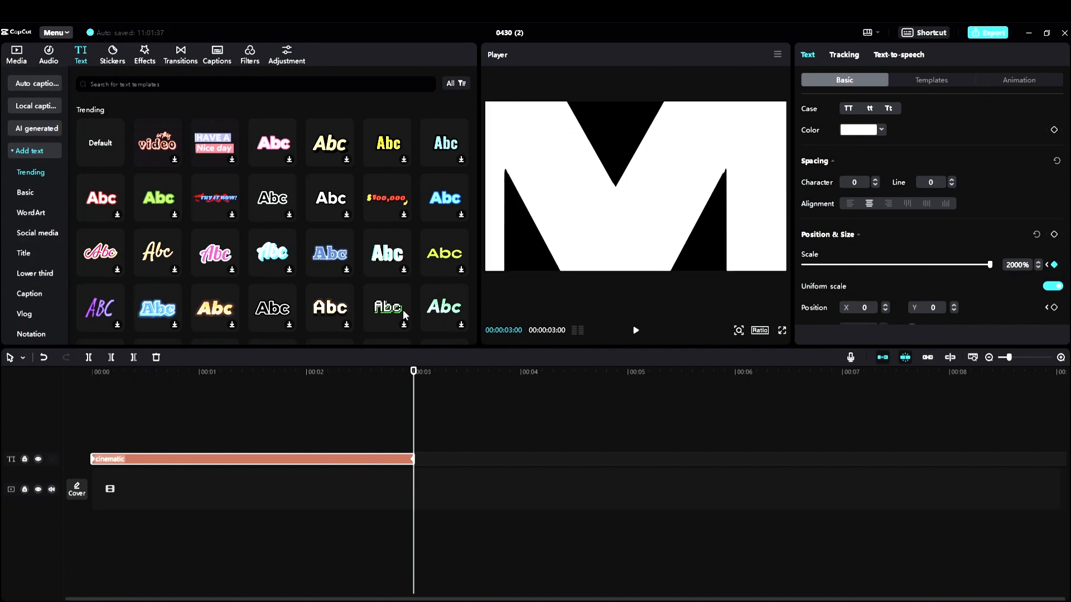
# Step: Play back the cinematic text's zoom animation from the beginning
pyautogui.moveTo(412, 375); pyautogui.dragTo(89, 513)
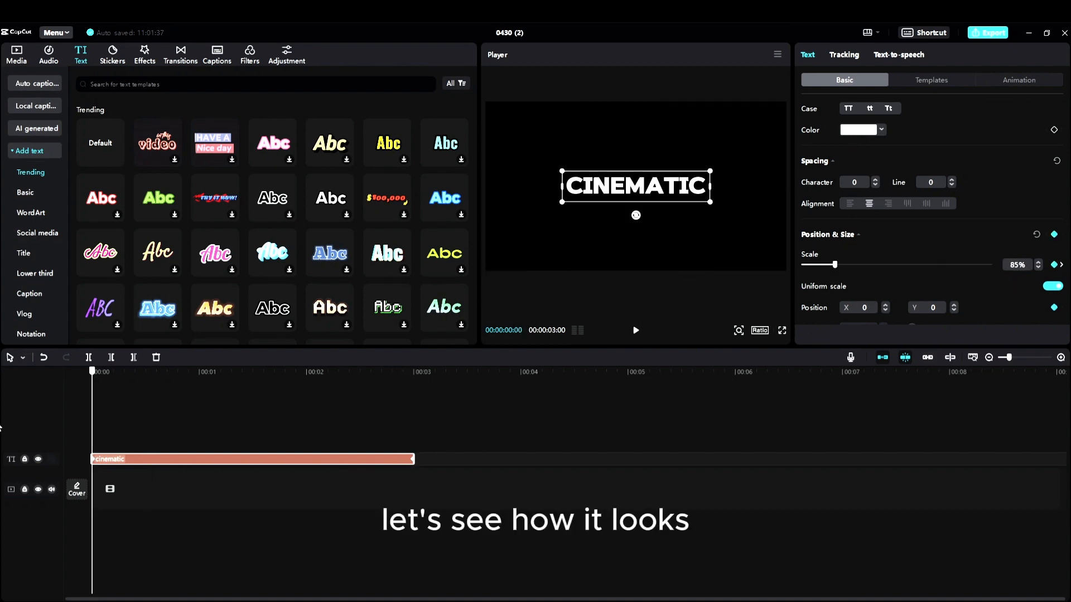
pyautogui.click(92, 520)
pyautogui.press('space')
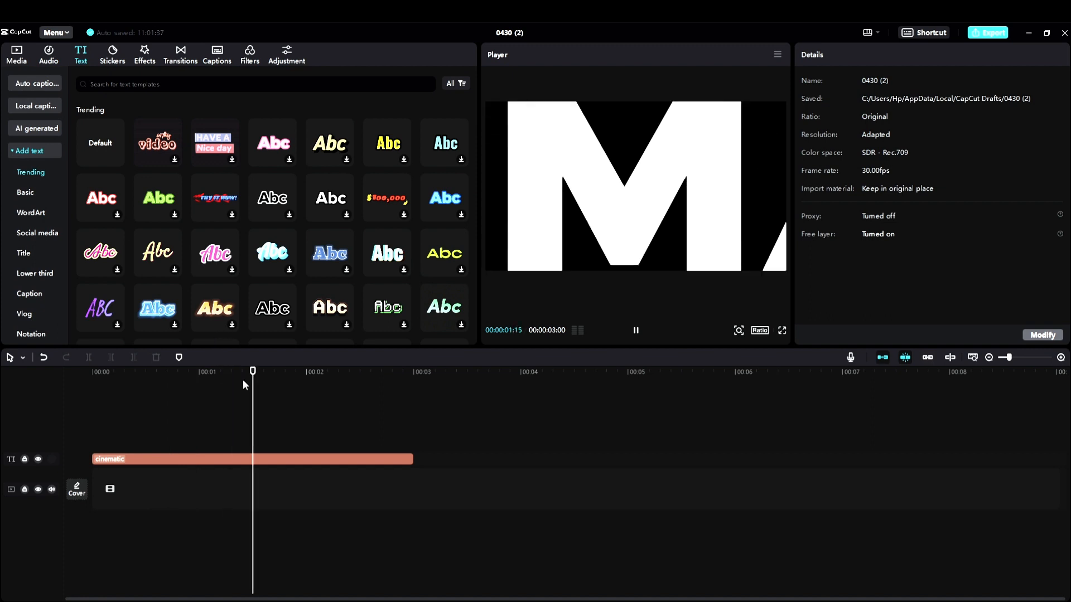
pyautogui.click(92, 416)
pyautogui.press('space')
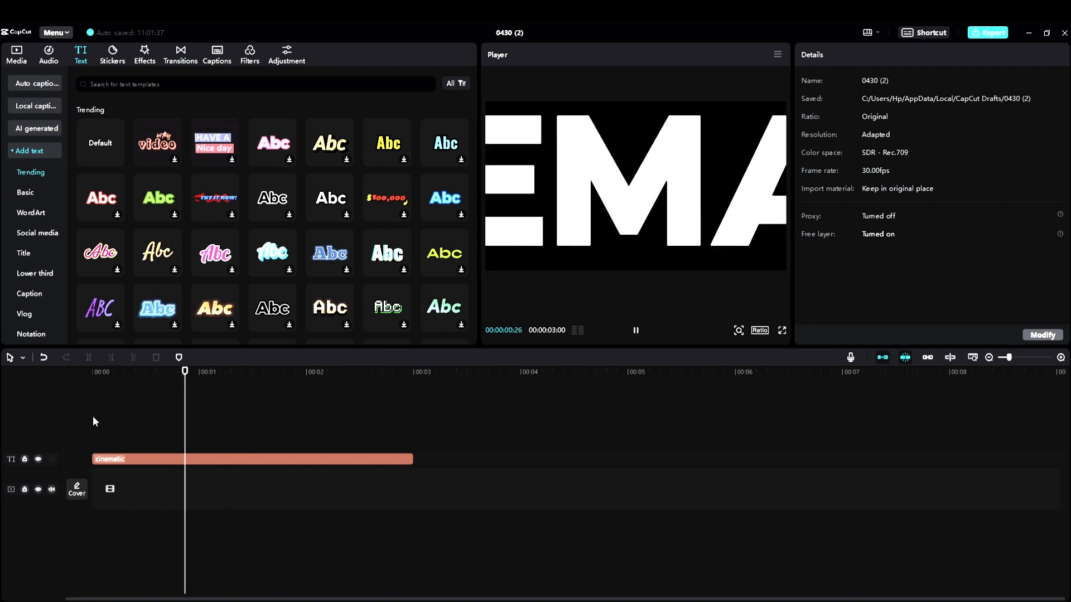
# Step: Show the cinematic clip's keyframe animation tracks and open the curve for its Scale keyframes
pyautogui.click(168, 459)
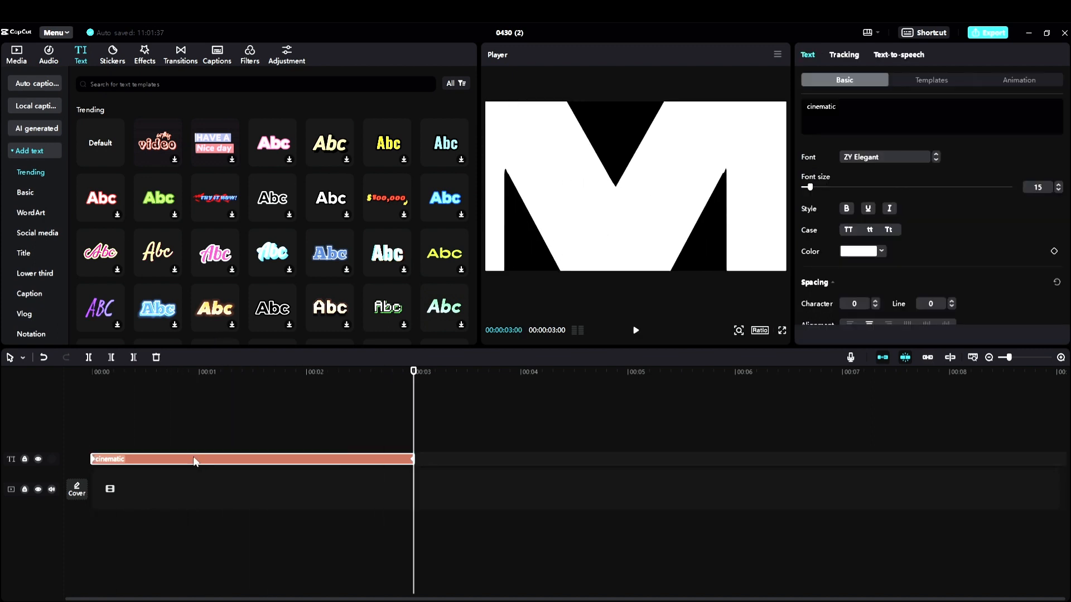
pyautogui.doubleClick(194, 459)
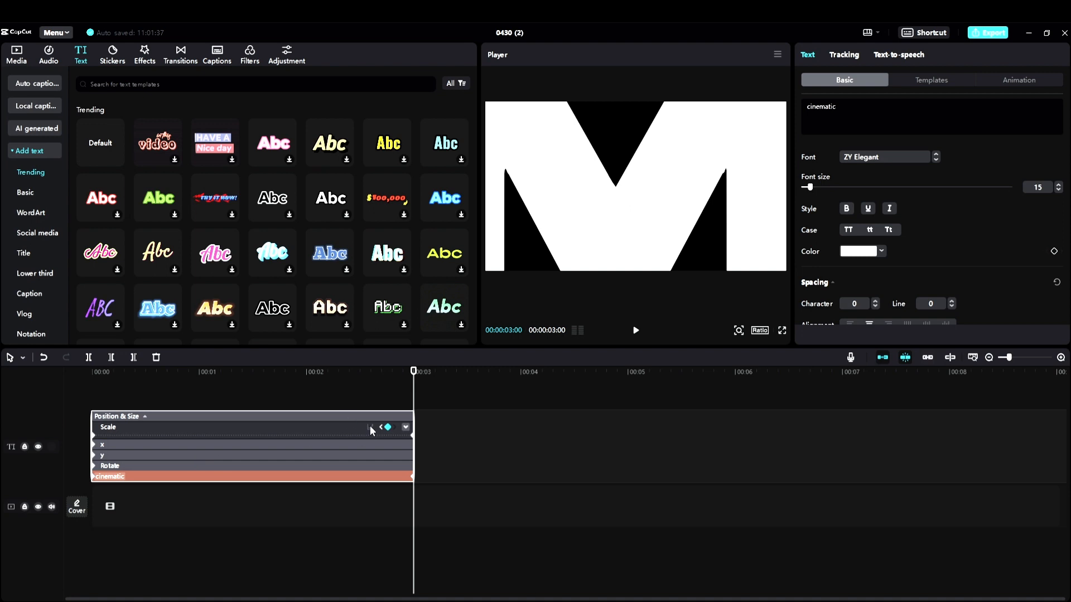
pyautogui.hotkey('alt', 'k')
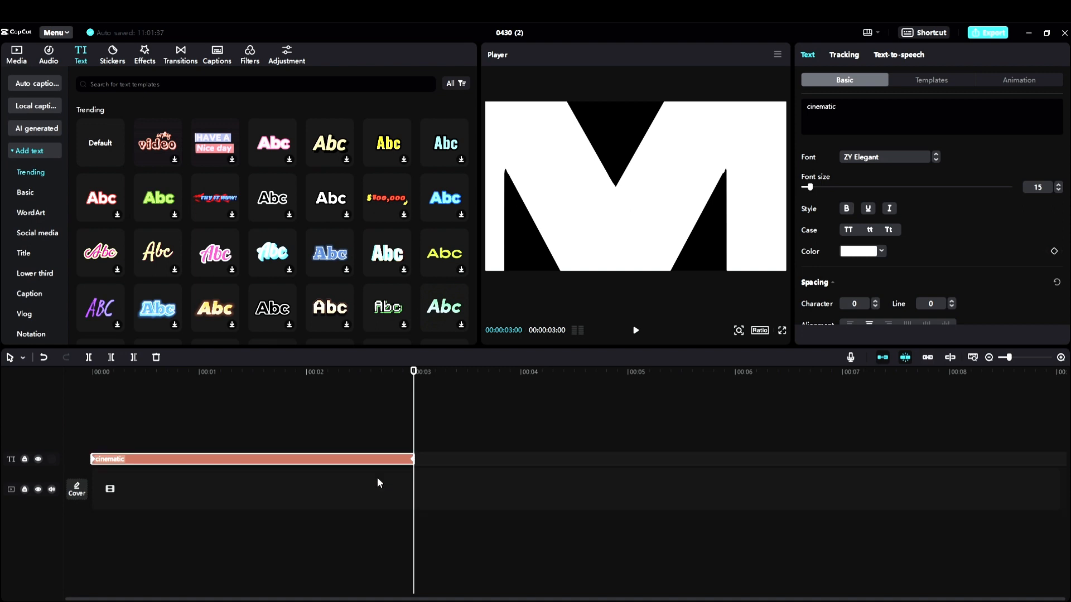
pyautogui.rightClick(330, 457)
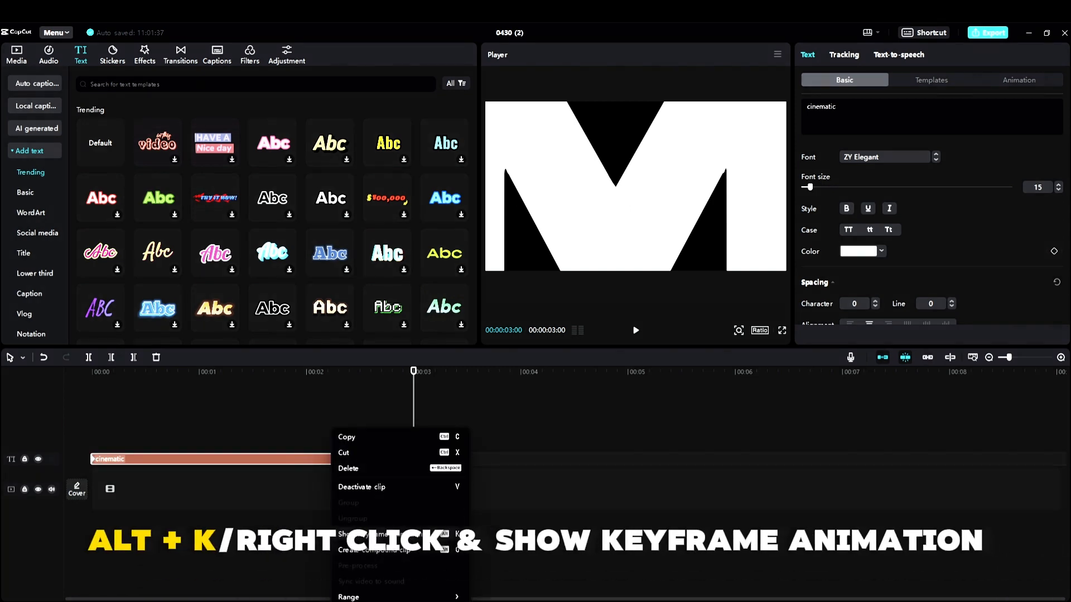
pyautogui.click(439, 535)
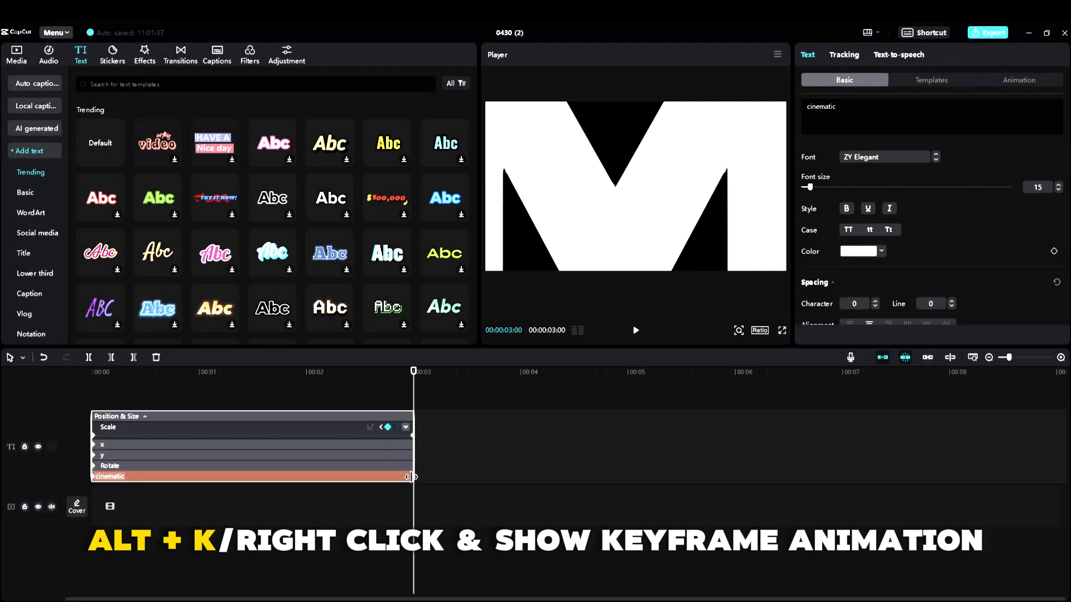
pyautogui.click(370, 428)
pyautogui.click(530, 473)
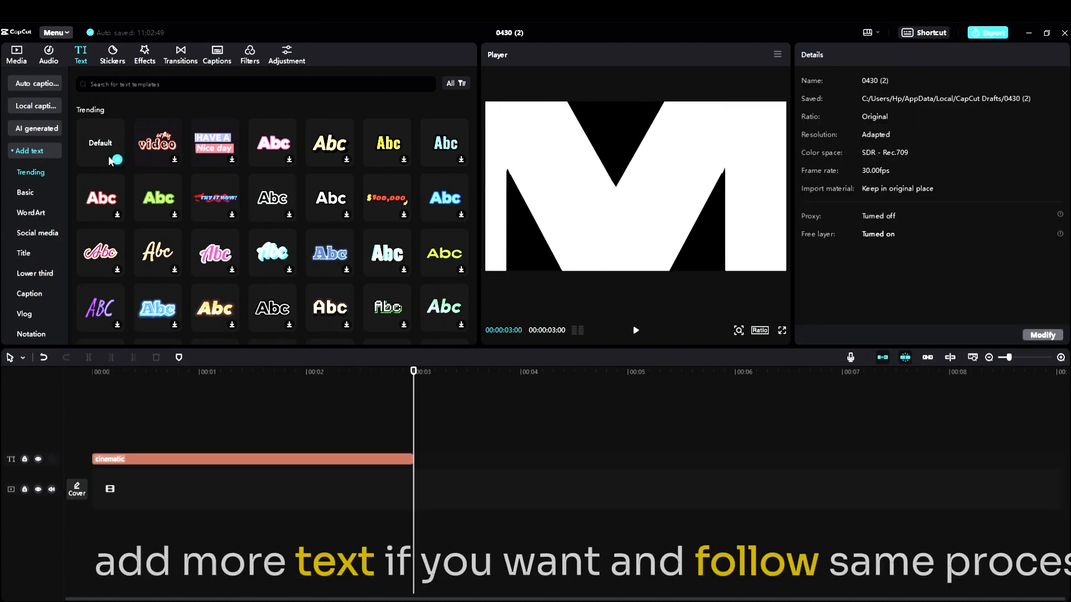
# Step: Add a default text clip reading "zoom" in the ZY Elegant font, starting at 00:00:03:03 after the cinematic clip
pyautogui.moveTo(128, 159); pyautogui.dragTo(460, 461)
pyautogui.click(848, 106)
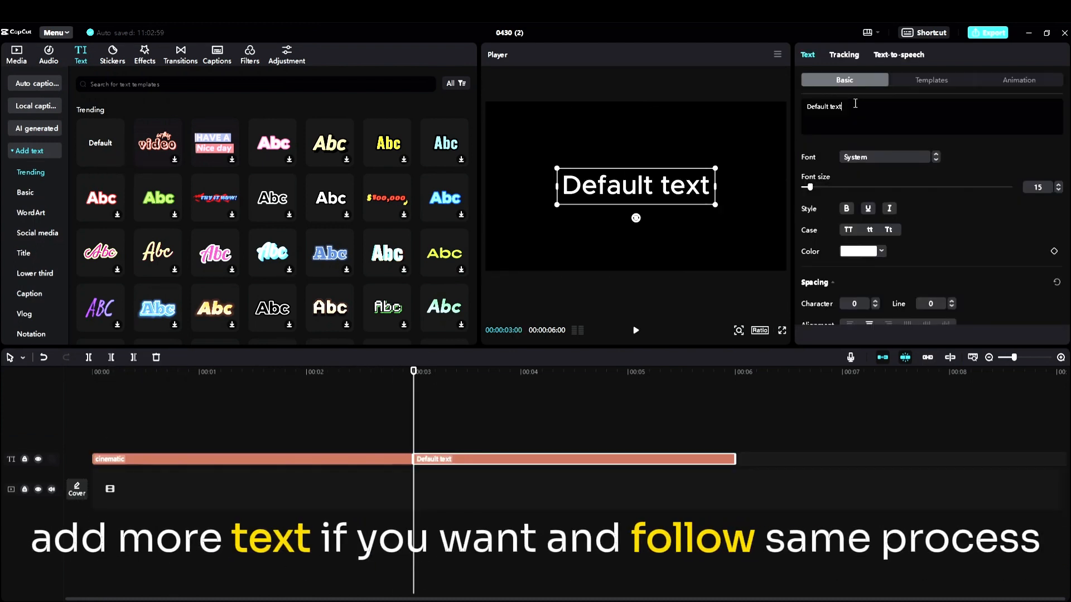
pyautogui.write('zoom')
pyautogui.click(871, 158)
pyautogui.click(880, 227)
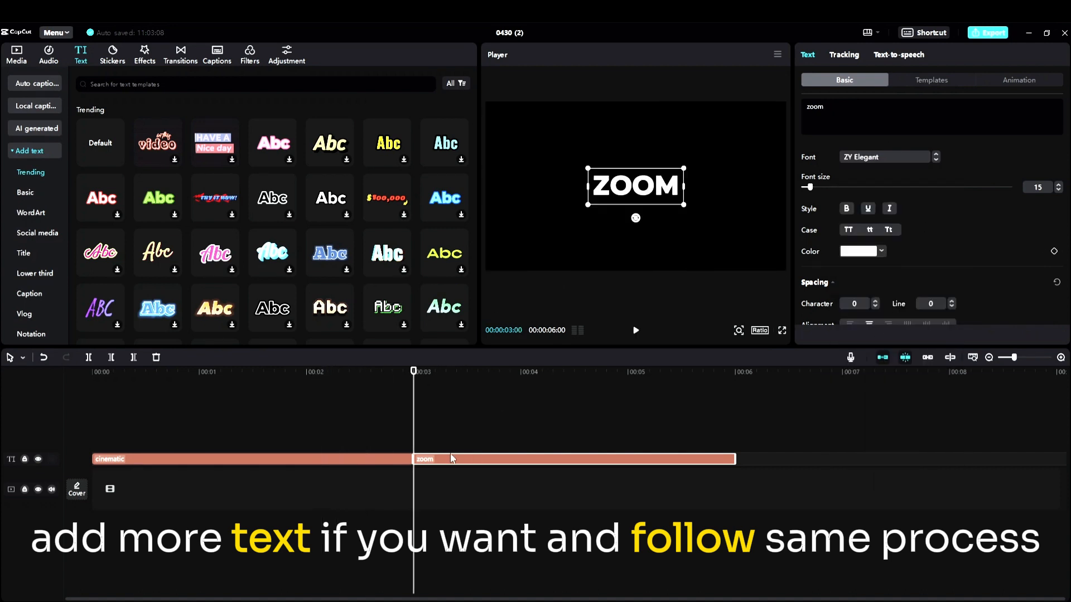
pyautogui.moveTo(449, 459); pyautogui.dragTo(461, 459)
pyautogui.moveTo(413, 371); pyautogui.dragTo(424, 372)
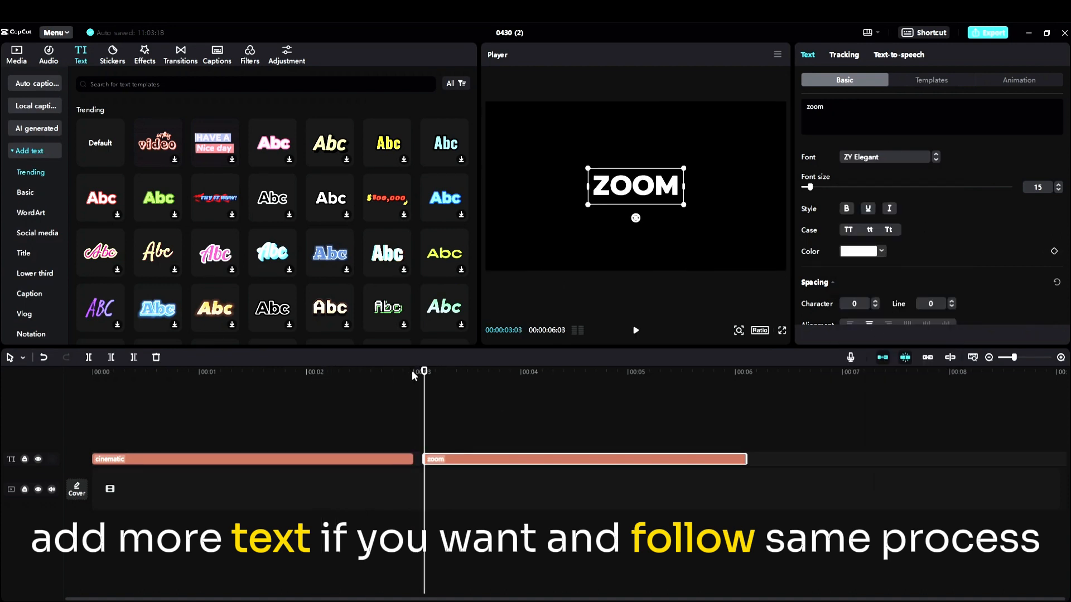
# Step: Set the zoom text's scale to 85% with a Position & Size keyframe at the start of its clip
pyautogui.scroll(-5, 983, 228)
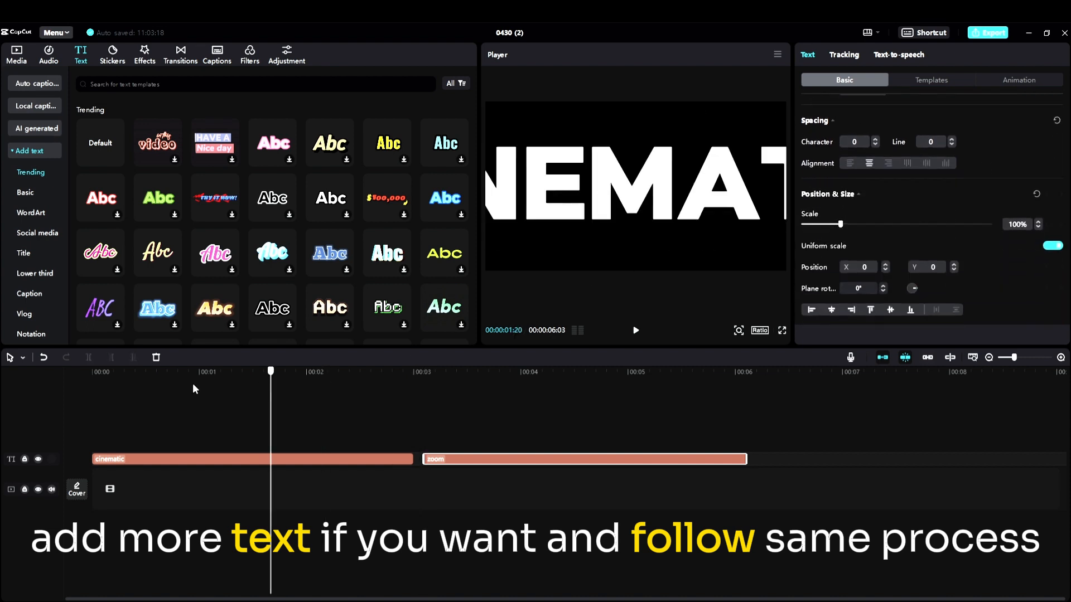
pyautogui.click(174, 372)
pyautogui.moveTo(441, 370); pyautogui.dragTo(424, 371)
pyautogui.click(1026, 224)
pyautogui.write('80')
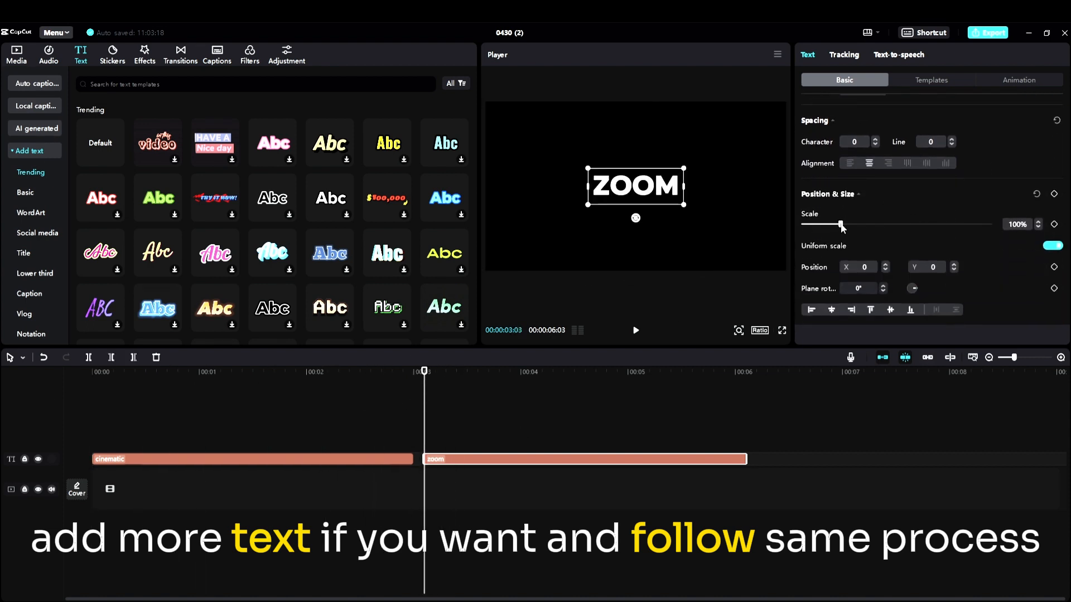
pyautogui.press('Return')
# Step: Set the zoom text's scale to 2000% at the end of its clip, at 00:00:06:03
pyautogui.click(95, 459)
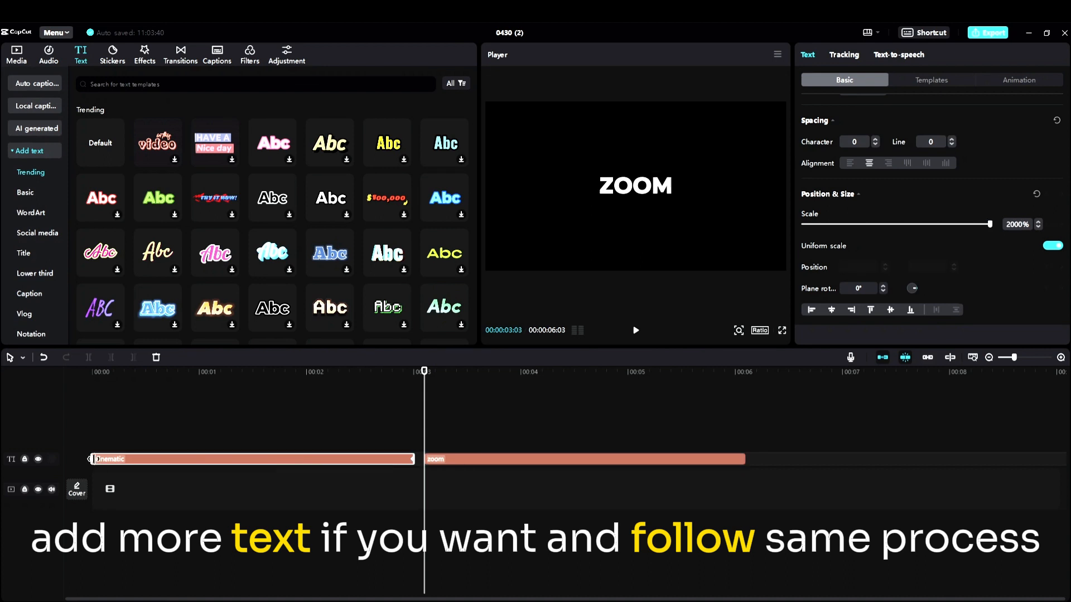
pyautogui.click(95, 372)
pyautogui.click(424, 371)
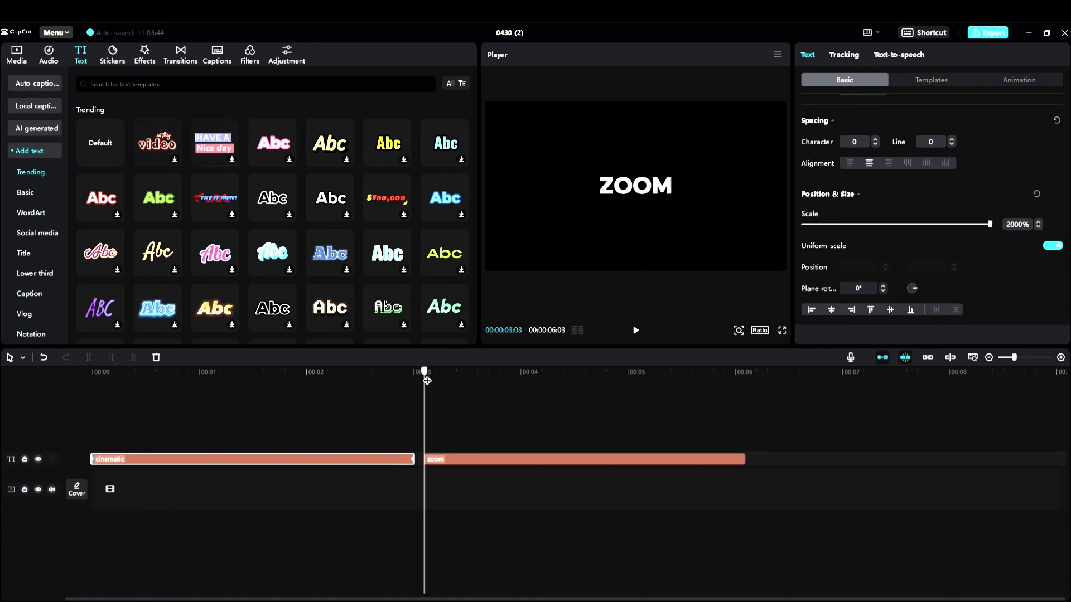
pyautogui.click(558, 459)
pyautogui.moveTo(424, 377); pyautogui.dragTo(746, 403)
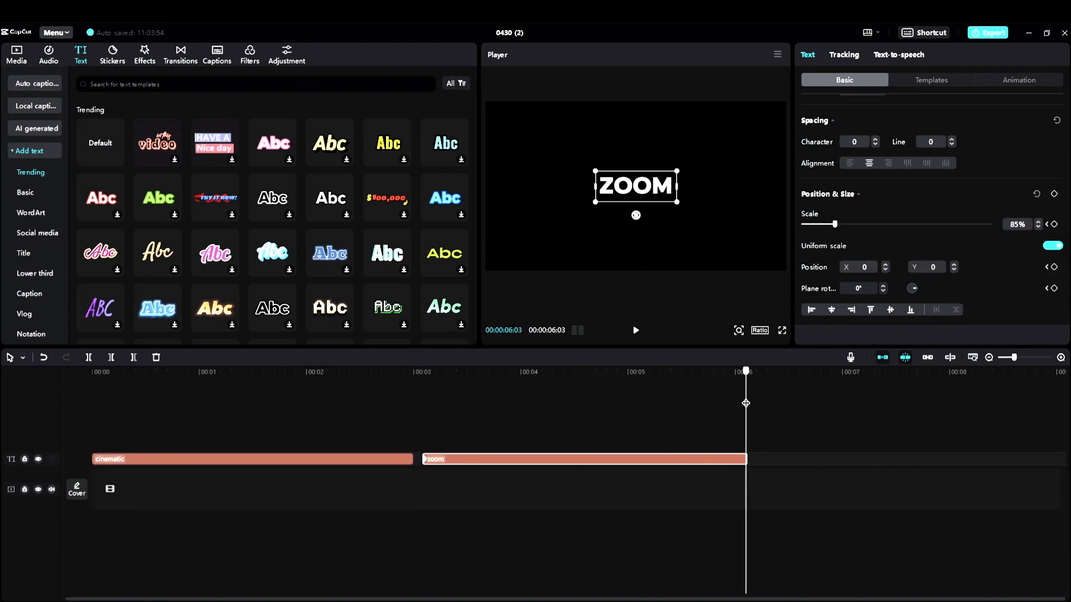
pyautogui.write('2000')
pyautogui.press('Return')
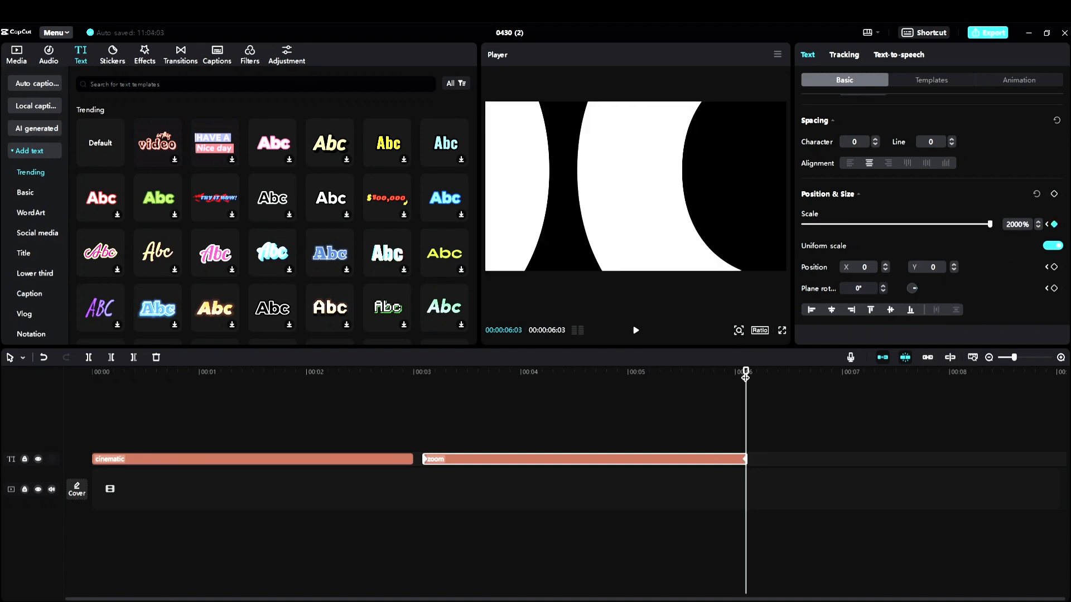
# Step: Replace the zoom text's keyframes with a Position & Size keyframe at the clip's start, using a scale of 2000%
pyautogui.click(1046, 223)
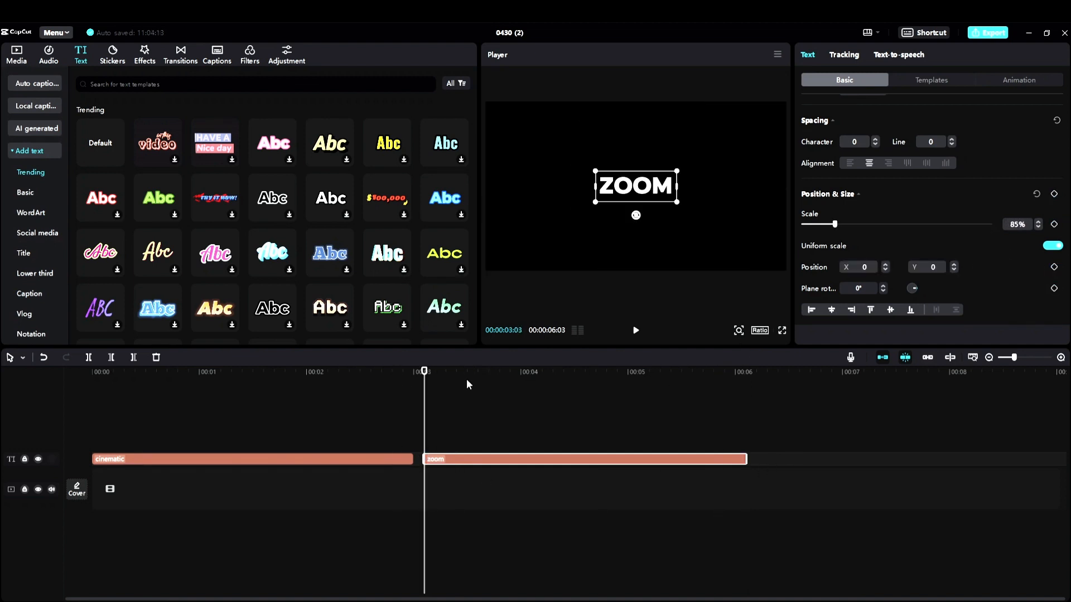
pyautogui.click(1054, 194)
pyautogui.press('Return')
# Step: Set the zoom text's scale to 85% at the end of its clip, at 00:00:06:03
pyautogui.click(750, 386)
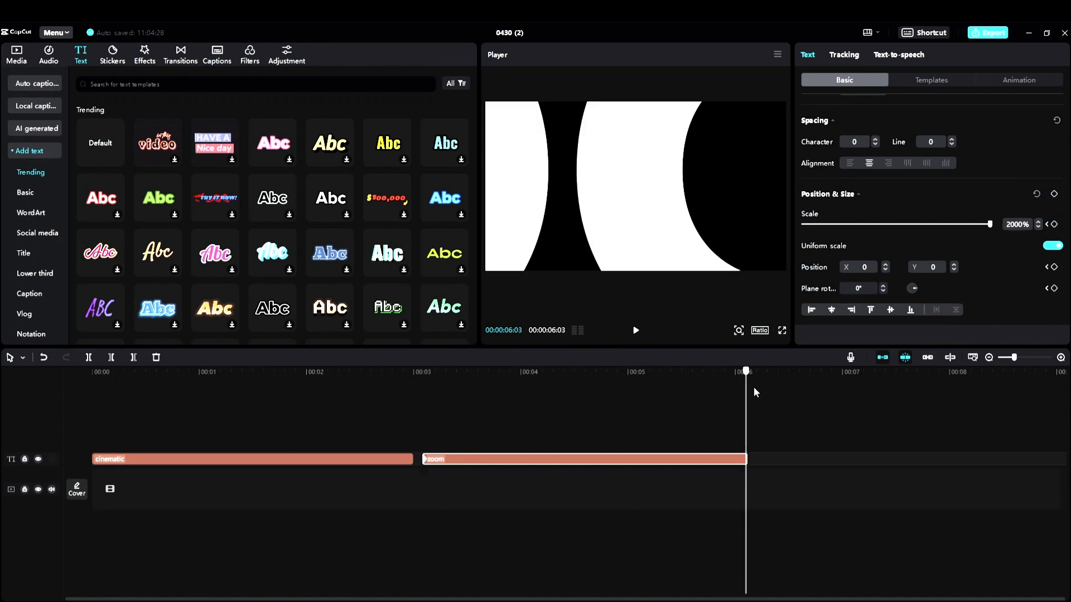
pyautogui.click(1024, 222)
pyautogui.press('space')
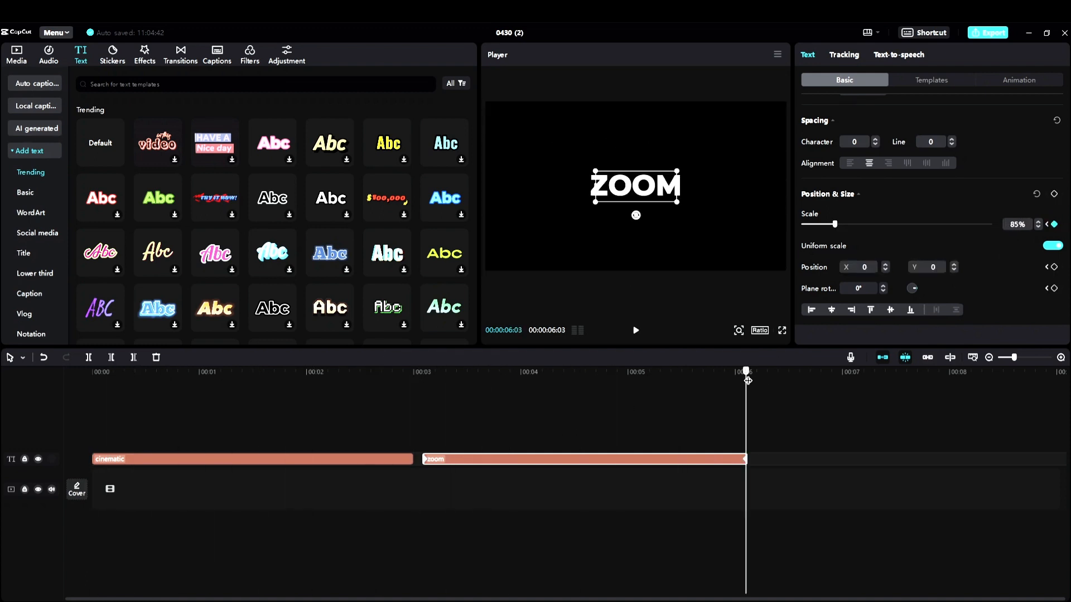
# Step: Duplicate the cinematic text clip to just after the zoom clip and change the copy's text to "effect"
pyautogui.moveTo(301, 461); pyautogui.dragTo(942, 460)
pyautogui.press('Right')
pyautogui.press('Right')
pyautogui.press('Right')
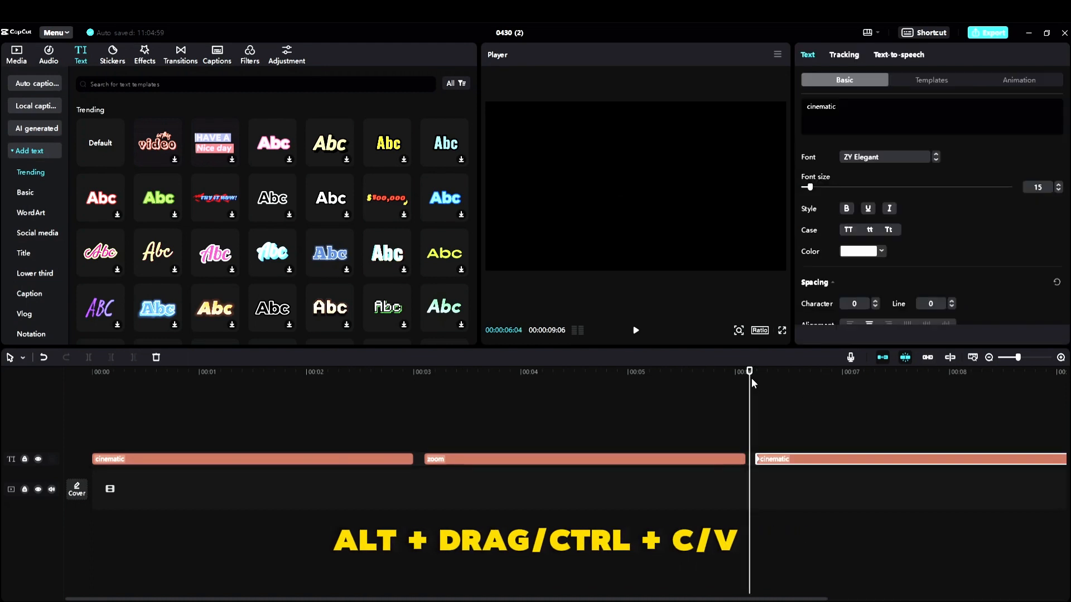
pyautogui.tripleClick(868, 117)
pyautogui.write('effect')
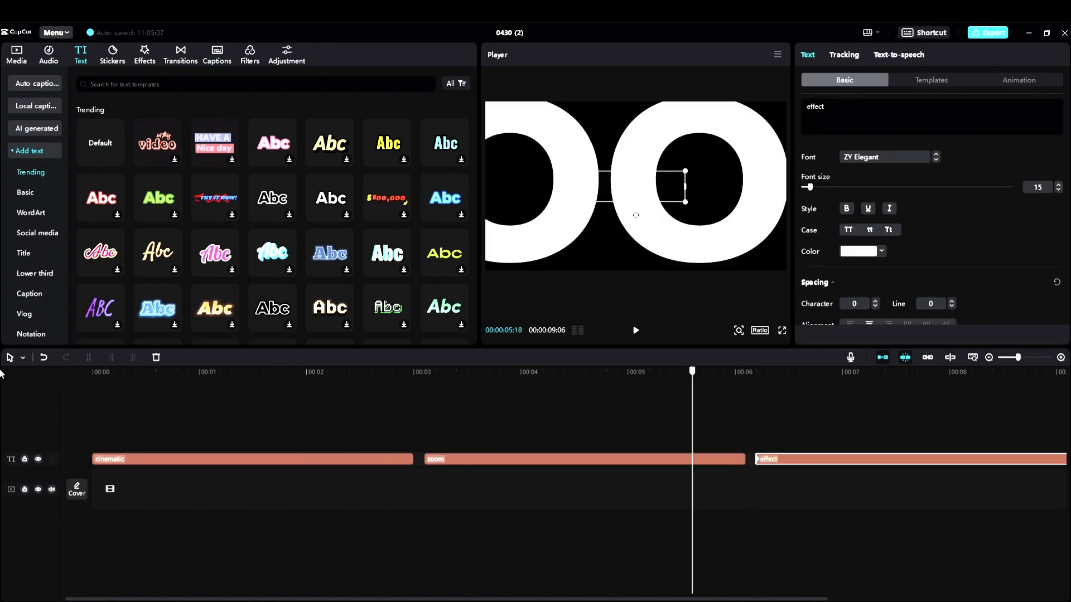
# Step: Play back the whole text sequence from the beginning
pyautogui.moveTo(692, 371); pyautogui.dragTo(1, 374)
pyautogui.press('space')
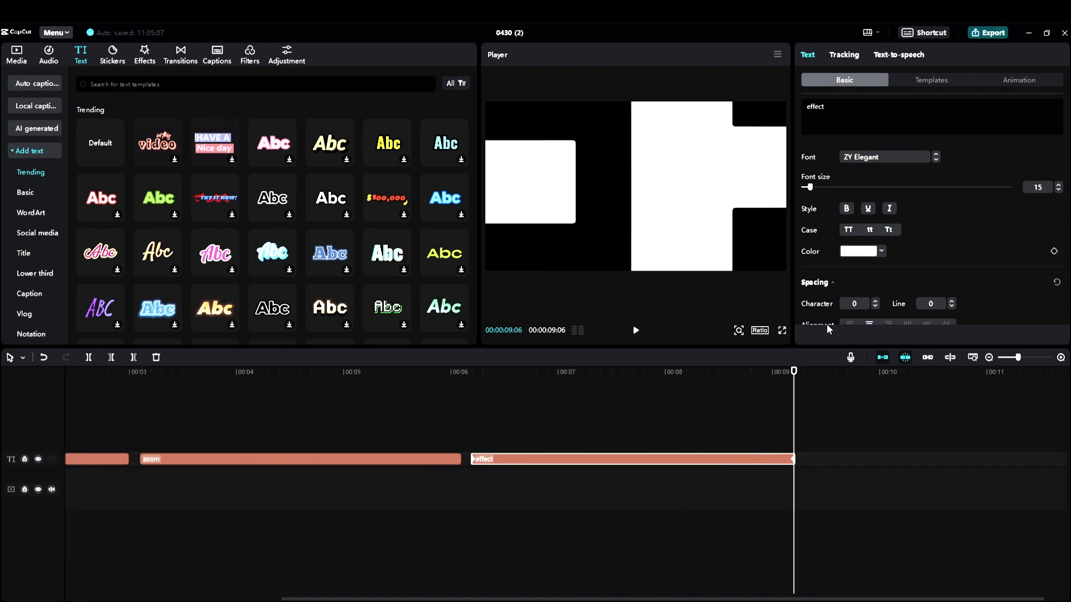
# Step: Export the text animation as an mp4 video titled "cinematic text"
pyautogui.click(988, 33)
pyautogui.click(645, 189)
pyautogui.write('cinematic ')
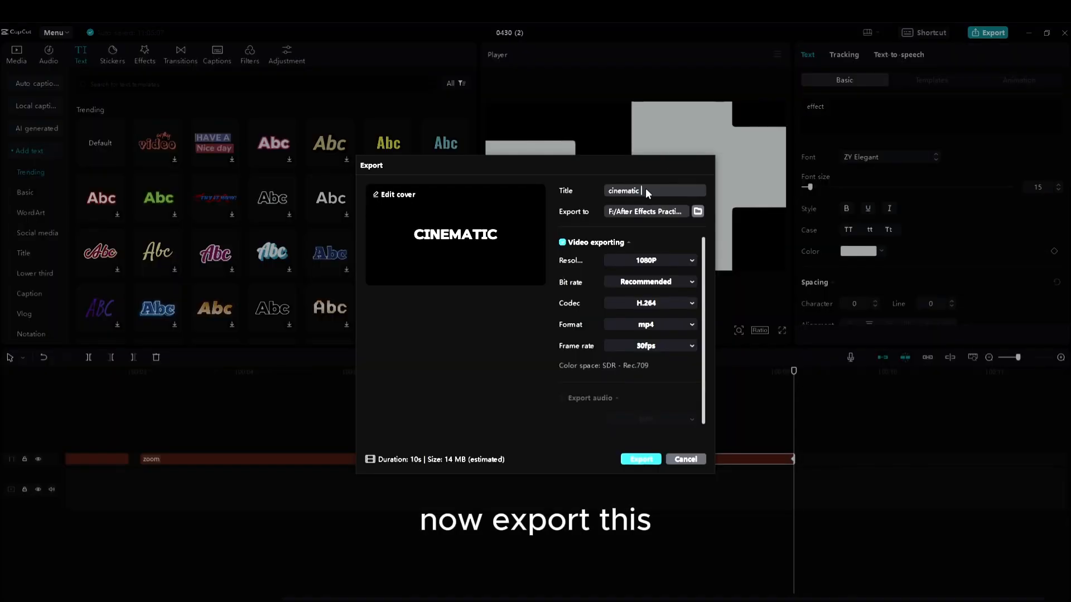
pyautogui.write('text')
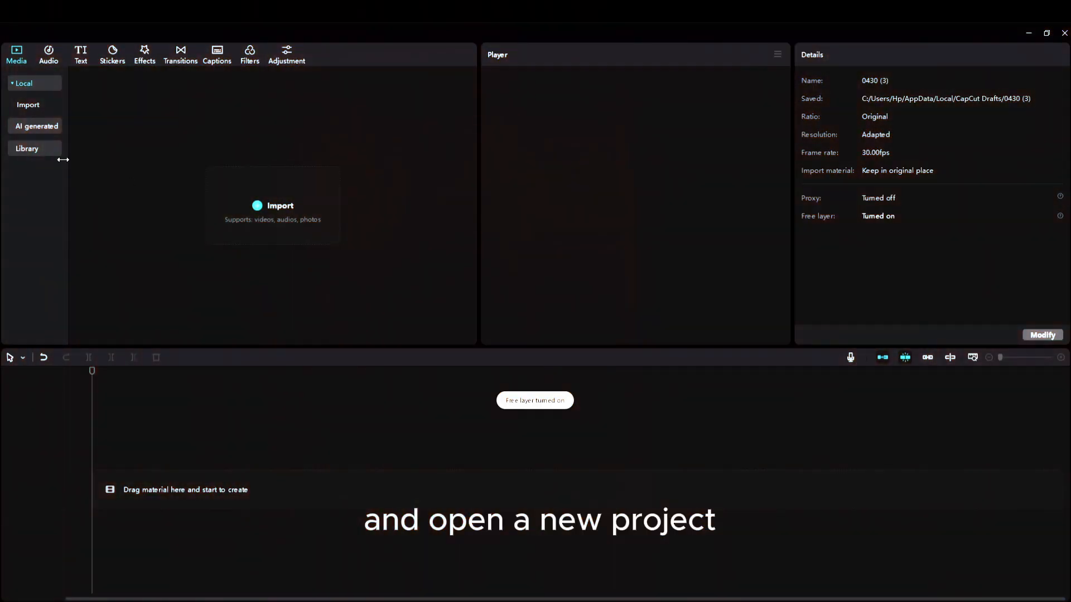
# Step: Add the 11-second white flowering bird cherry video from the stock library to the timeline as the background
pyautogui.click(27, 151)
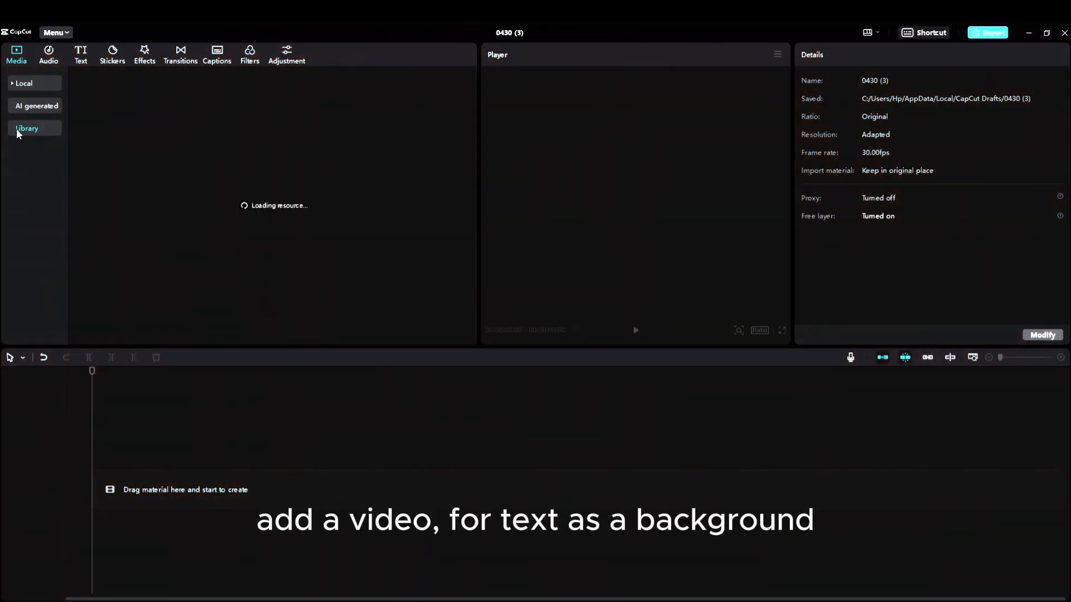
pyautogui.scroll(-5, 258, 225)
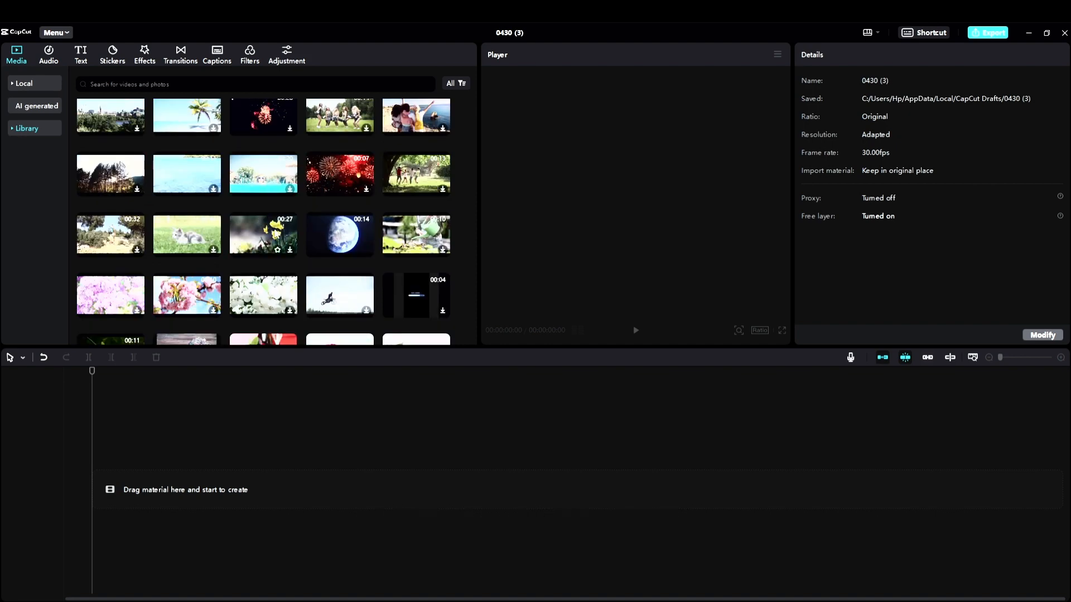
pyautogui.scroll(-5, 137, 221)
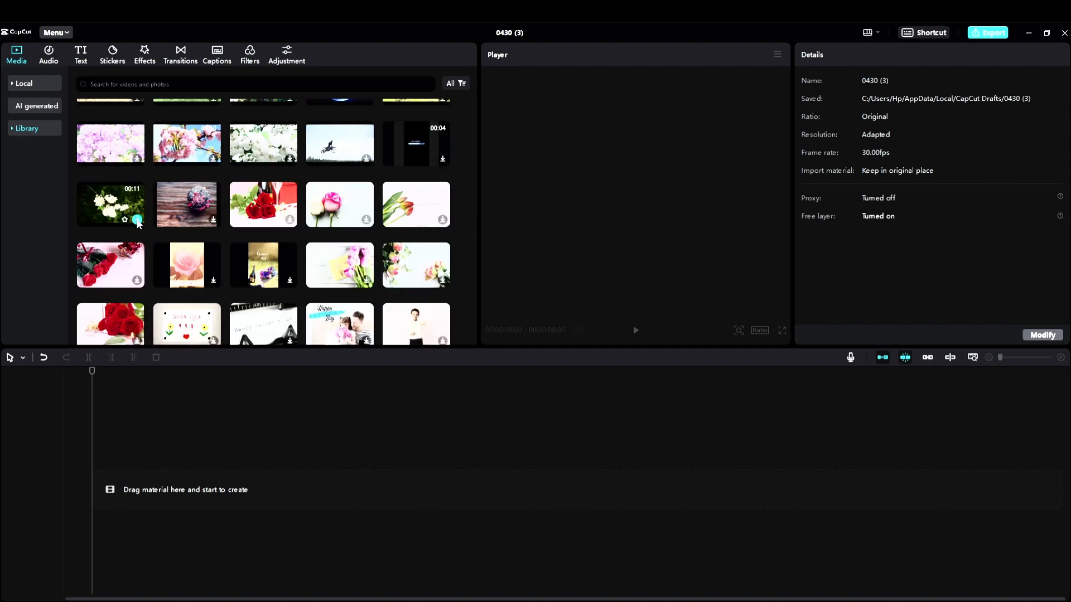
pyautogui.click(138, 219)
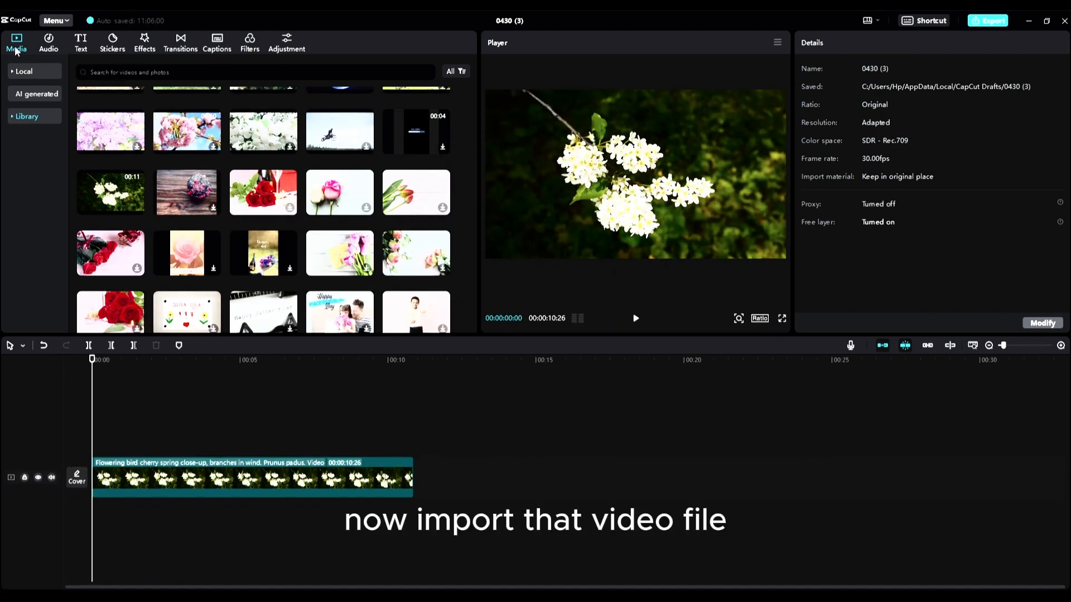
# Step: Import cinematic text.mp4 and place it on a track above the flower video, starting at the beginning of the timeline
pyautogui.click(25, 71)
pyautogui.click(251, 190)
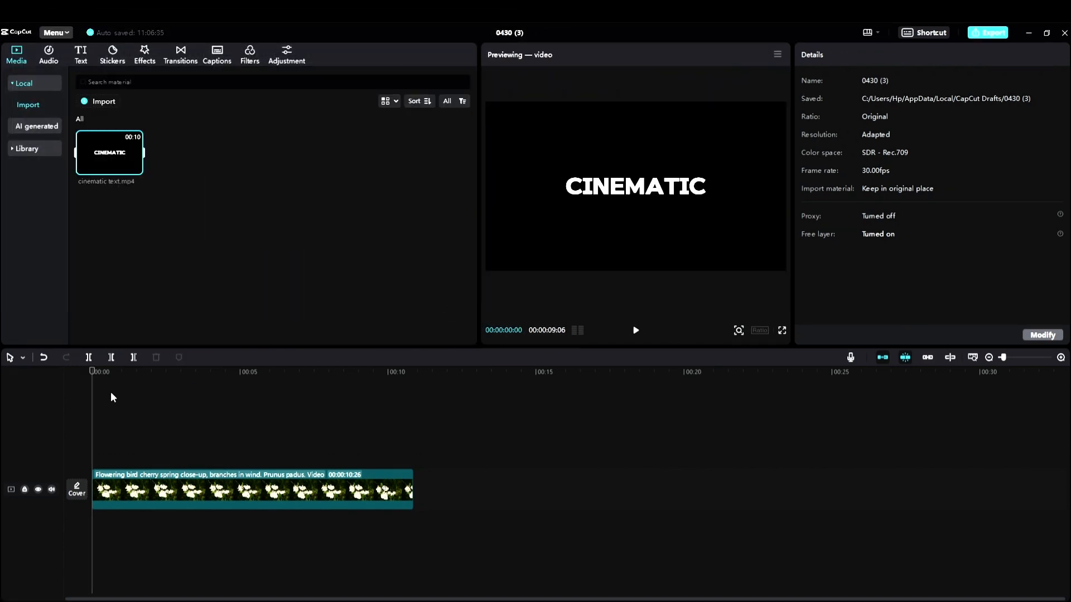
pyautogui.moveTo(120, 156); pyautogui.dragTo(75, 434)
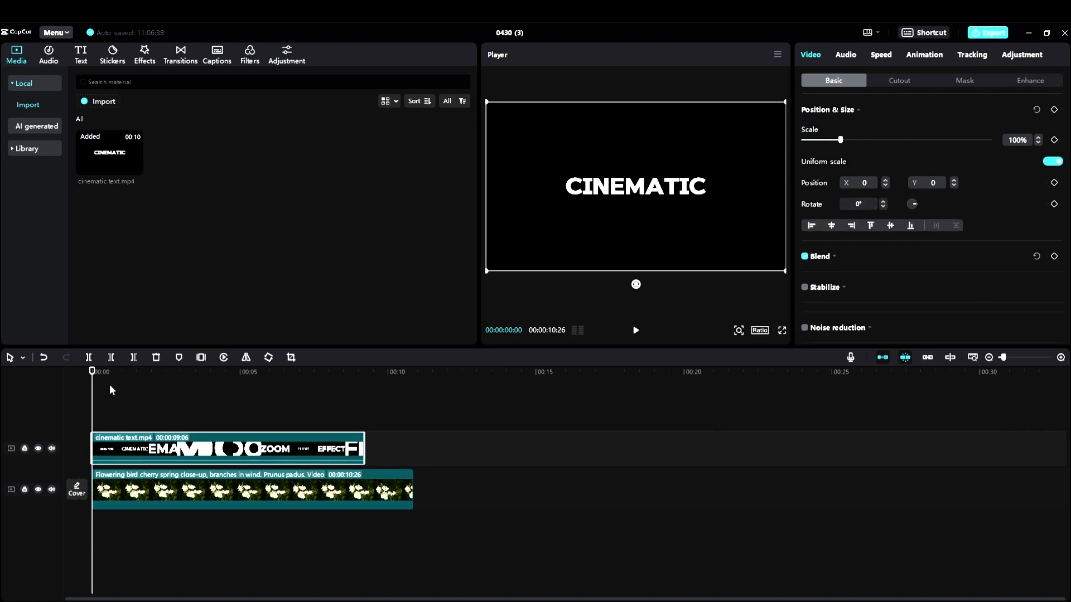
pyautogui.press('space')
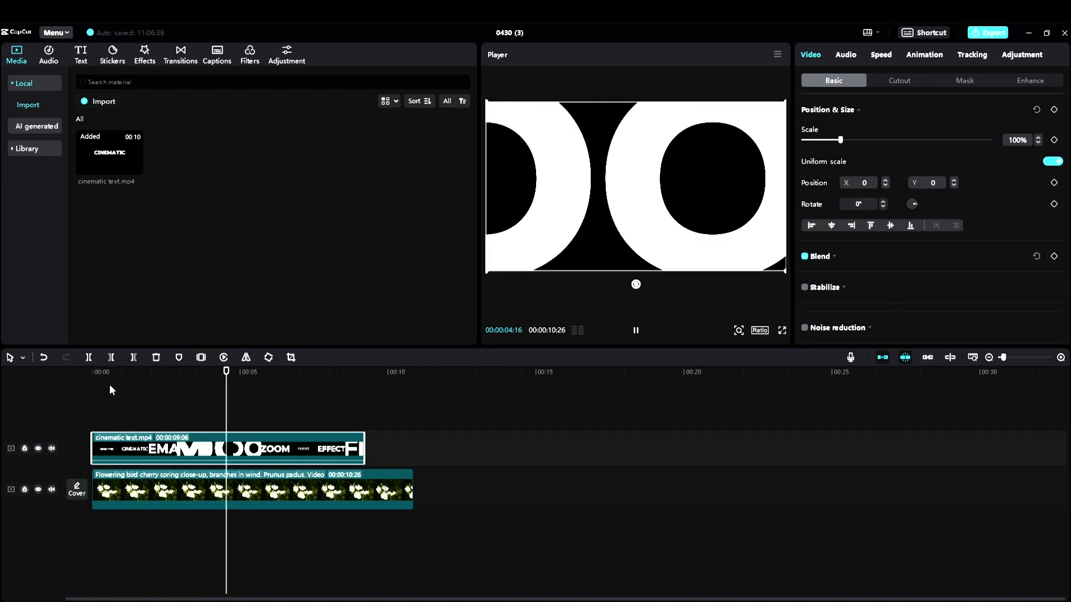
pyautogui.press('space')
pyautogui.press('Home')
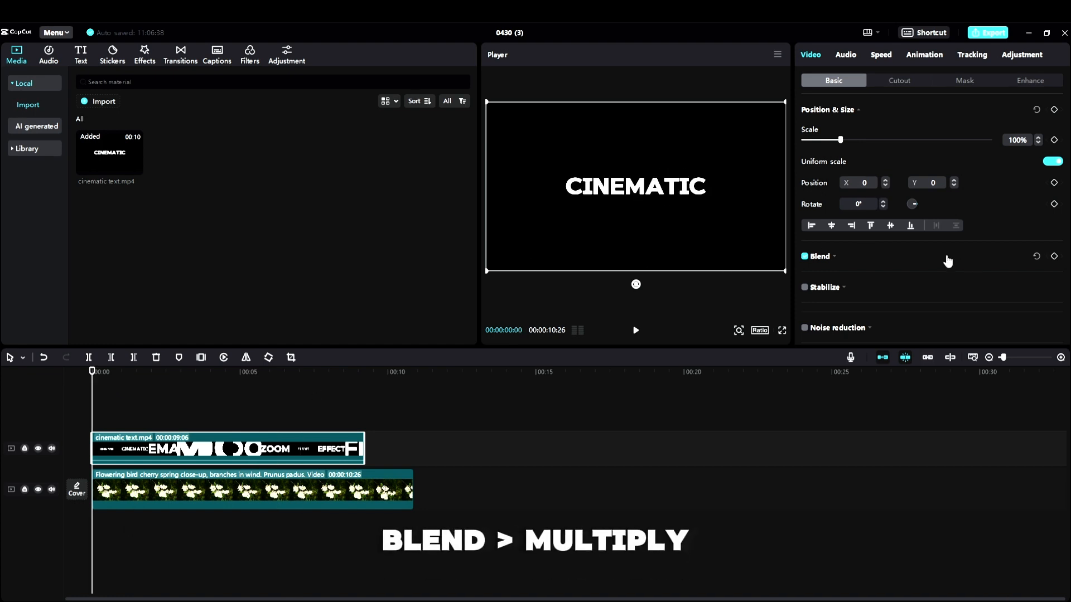
# Step: Set the cinematic text clip's blend mode to Multiply and play back the blended result
pyautogui.scroll(-1, 947, 260)
pyautogui.click(834, 216)
pyautogui.click(904, 238)
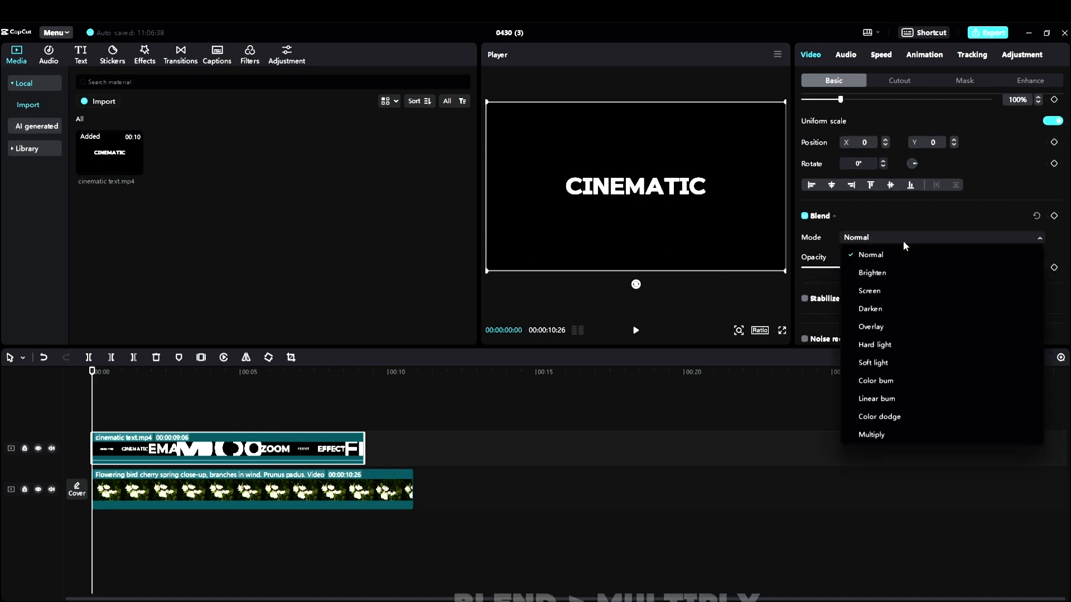
pyautogui.click(878, 437)
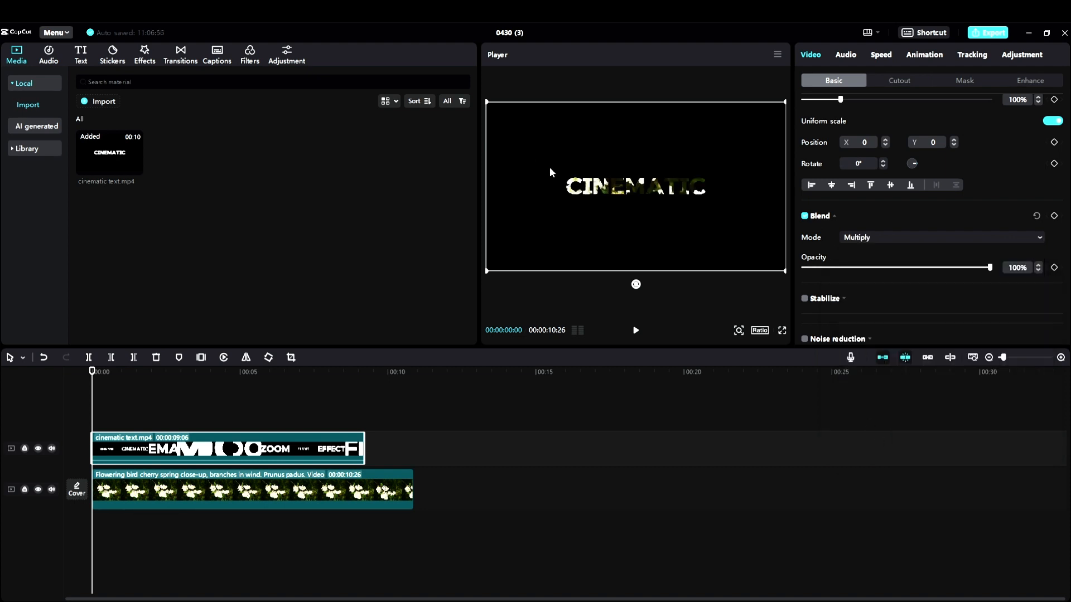
pyautogui.press('space')
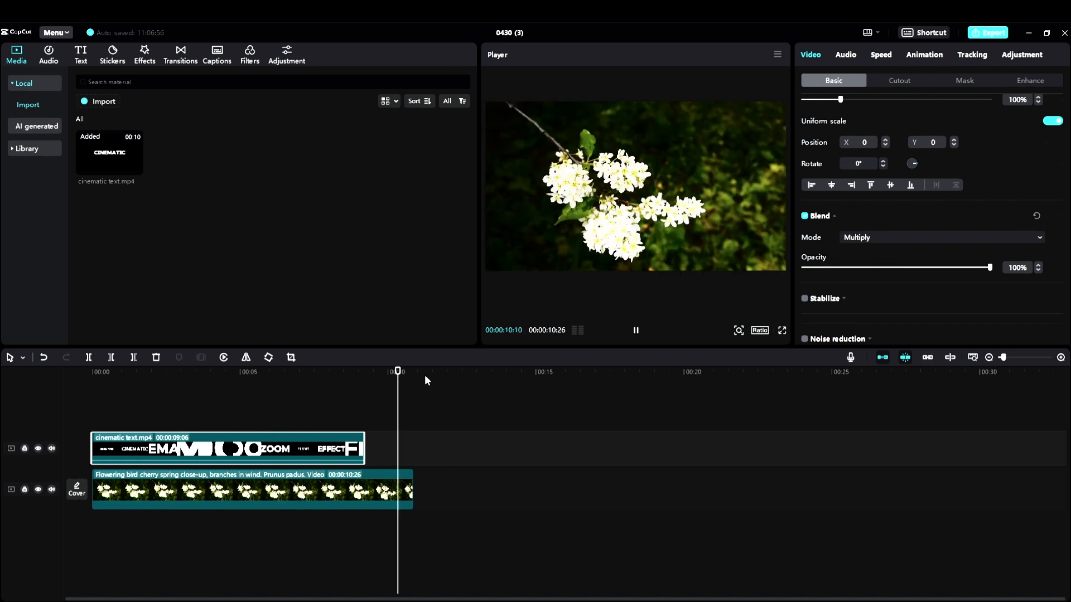
# Step: Trim the excess off the flower video's end so it finishes with the text clip at 00:00:09:06
pyautogui.press('Up')
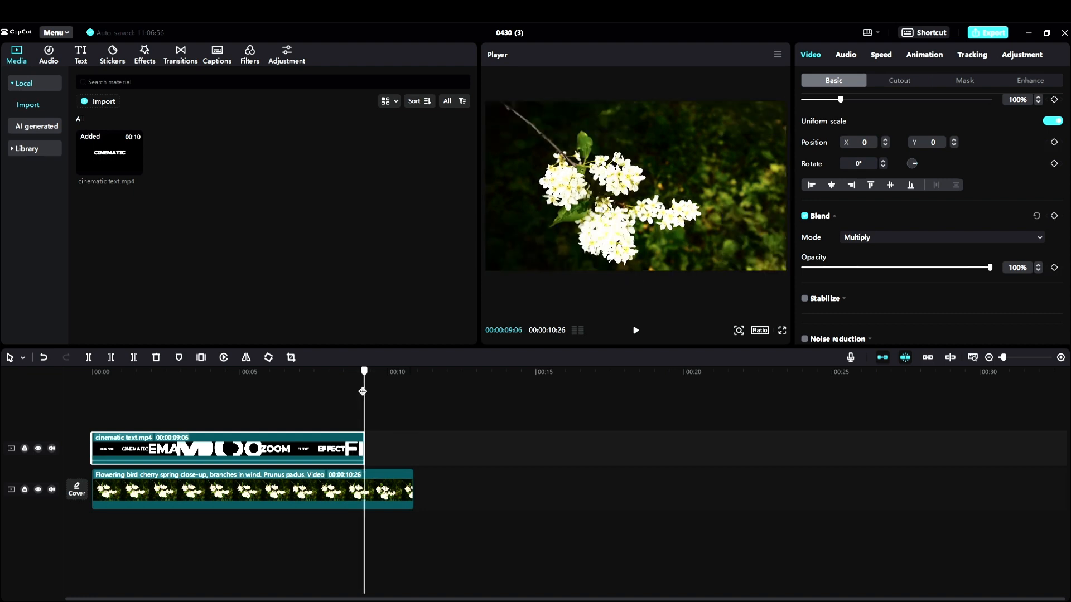
pyautogui.click(391, 503)
pyautogui.press('w')
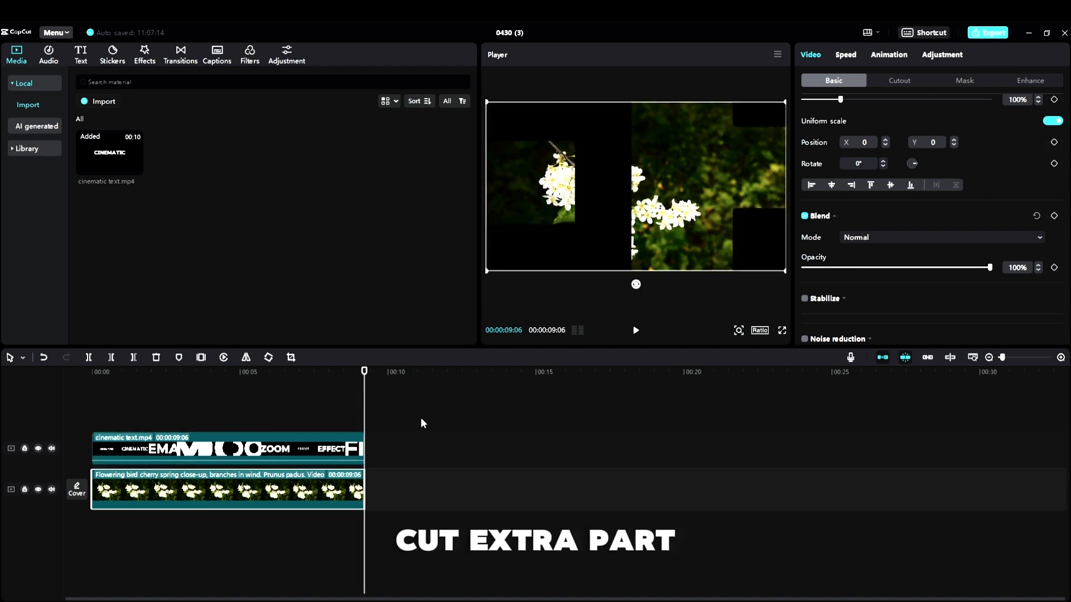
# Step: Split the cinematic text clip at 00:00:02:29, where the first word gives way to the word "zoom"
pyautogui.press('space')
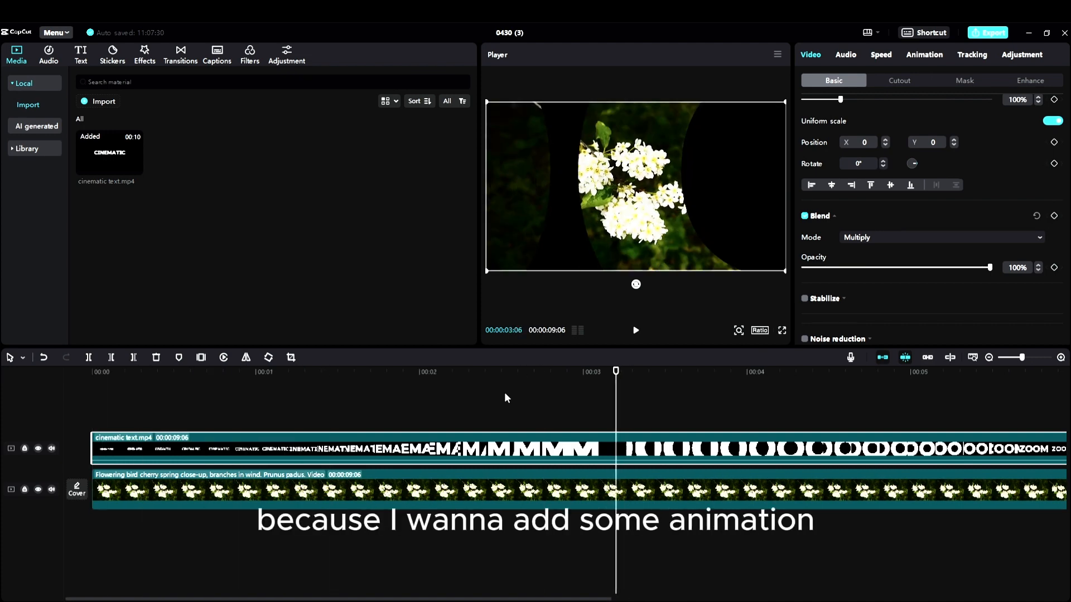
pyautogui.press('space')
pyautogui.press('Left')
pyautogui.press('Left')
pyautogui.press('Left')
pyautogui.press('Left')
pyautogui.press('Left')
pyautogui.press('Left')
pyautogui.press('Left')
pyautogui.press('Left')
pyautogui.press('Right')
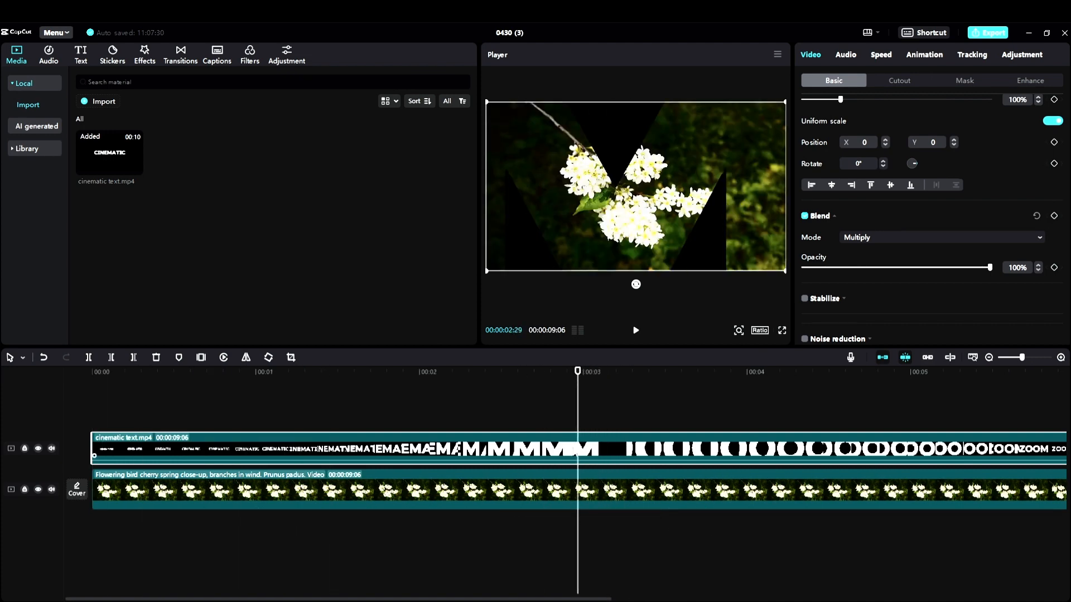
pyautogui.click(89, 357)
# Step: Split the remaining text clip at about 6 seconds, between the words "zoom" and "effect"
pyautogui.click(992, 371)
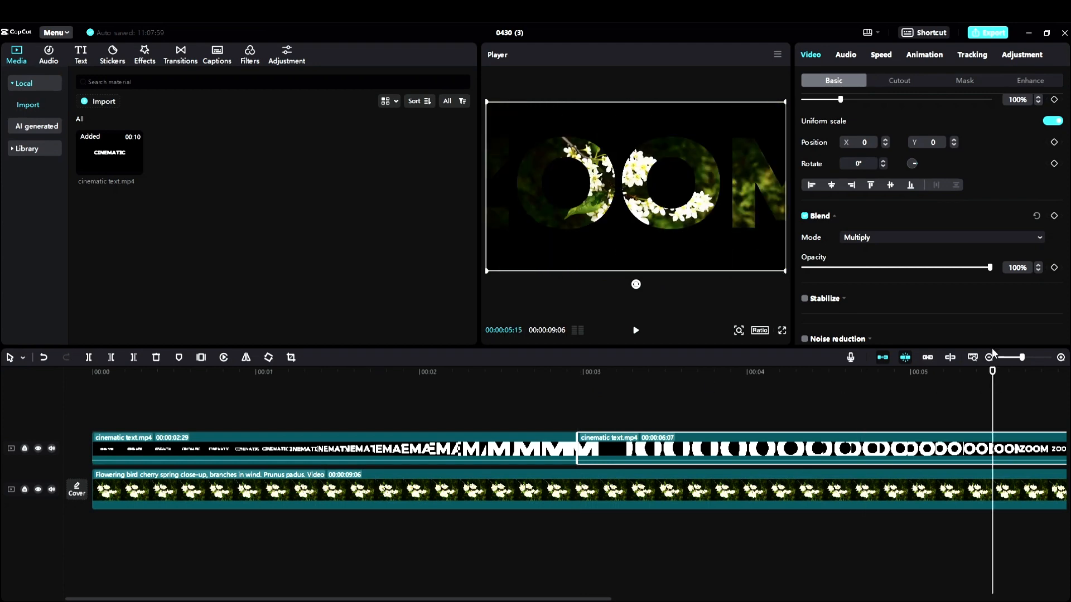
pyautogui.scroll(-5, 239, 380)
pyautogui.moveTo(239, 380); pyautogui.dragTo(92, 382)
pyautogui.hotkey('ctrl', 'b')
pyautogui.moveTo(1003, 363); pyautogui.dragTo(1017, 363)
# Step: Apply the Zoom In exit animation to the first text clip and lengthen its duration to about 2 s
pyautogui.click(311, 450)
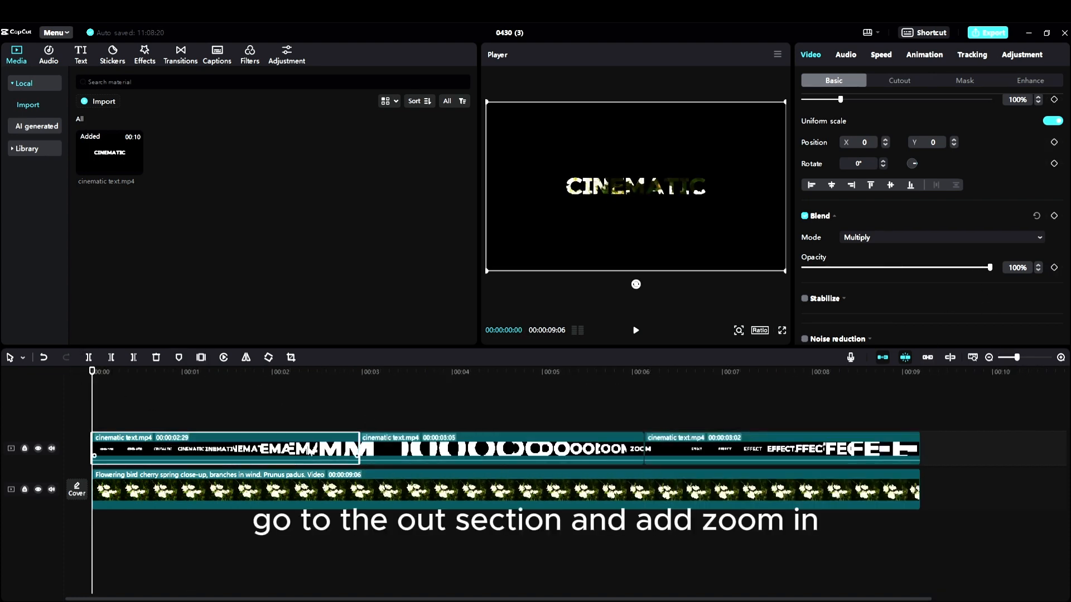
pyautogui.click(926, 56)
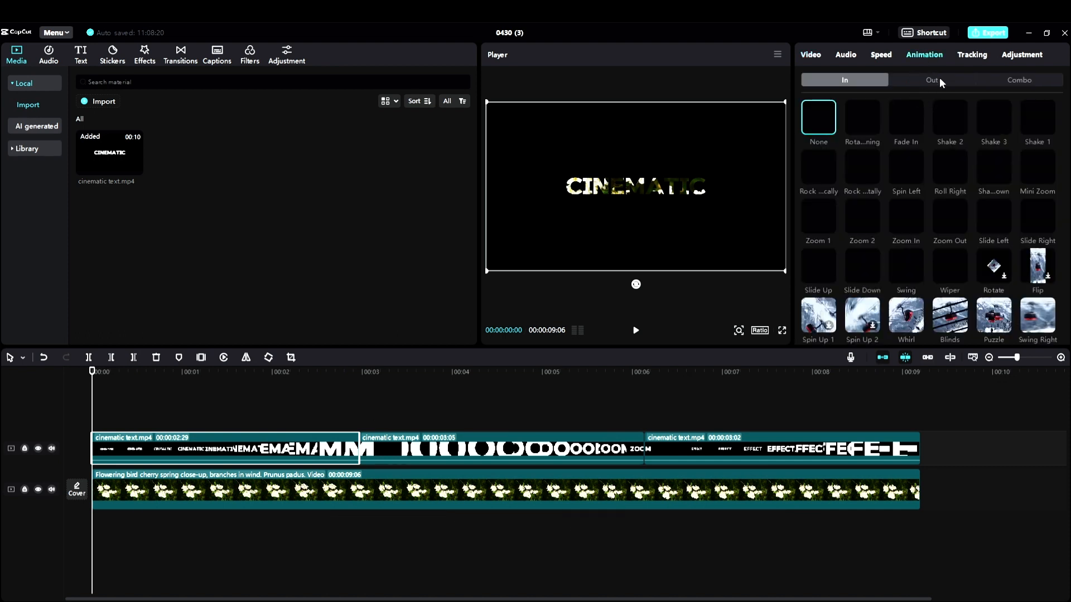
pyautogui.click(932, 82)
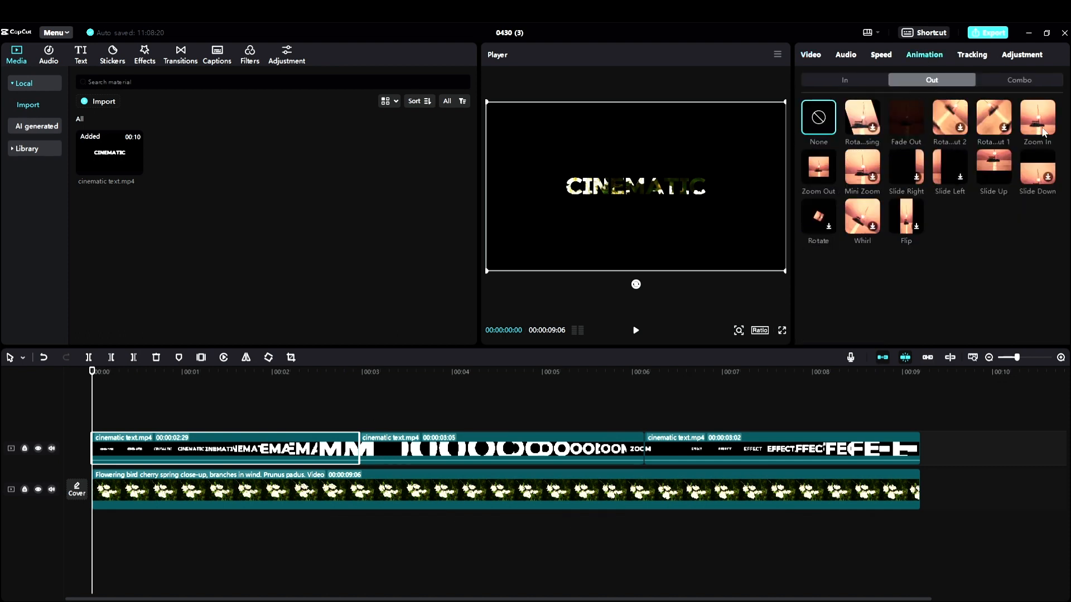
pyautogui.click(1041, 127)
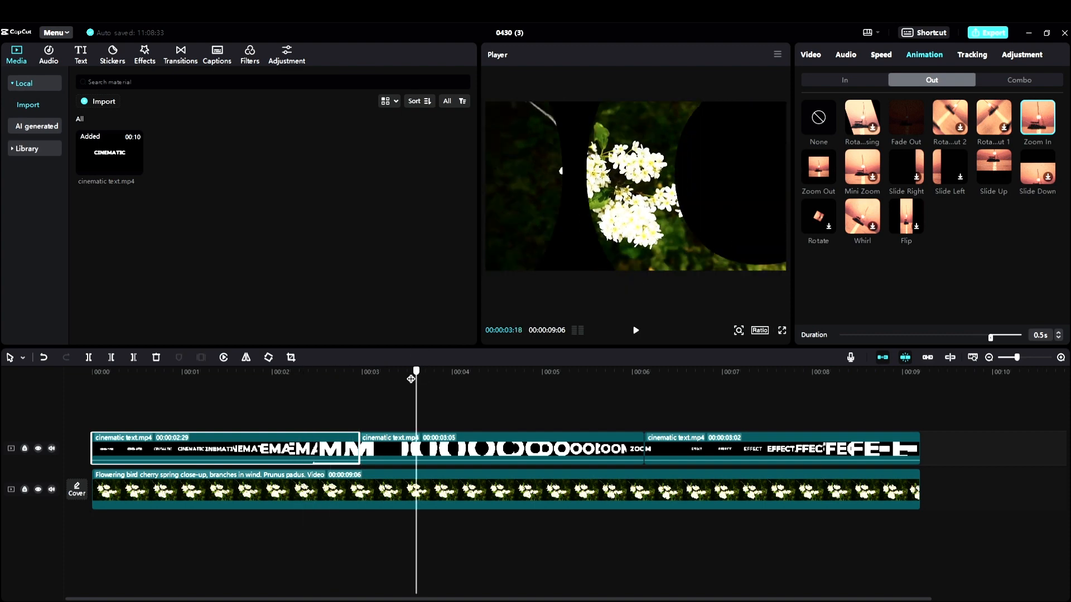
pyautogui.moveTo(411, 380); pyautogui.dragTo(314, 391)
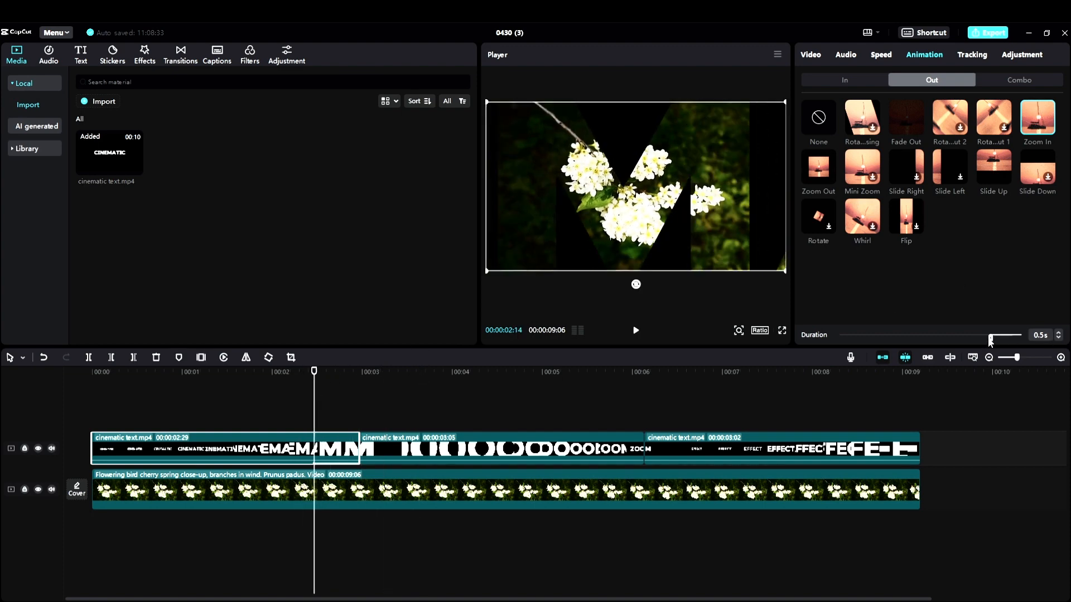
pyautogui.moveTo(977, 338); pyautogui.dragTo(918, 340)
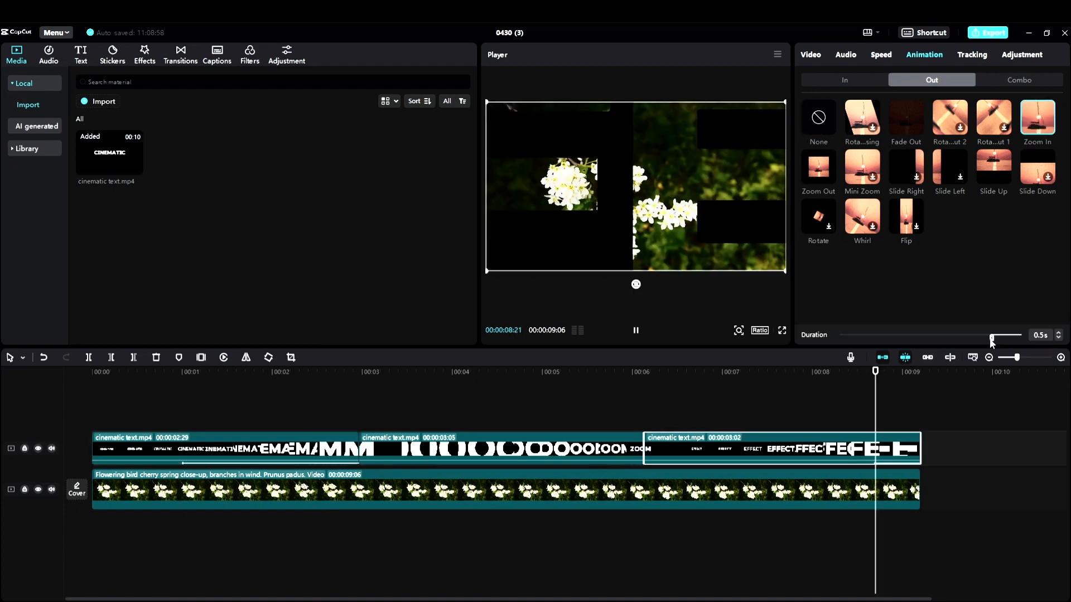
# Step: Give the last text clip the Zoom In exit animation with a 2.0 s duration and return to the timeline start
pyautogui.moveTo(960, 340); pyautogui.dragTo(903, 340)
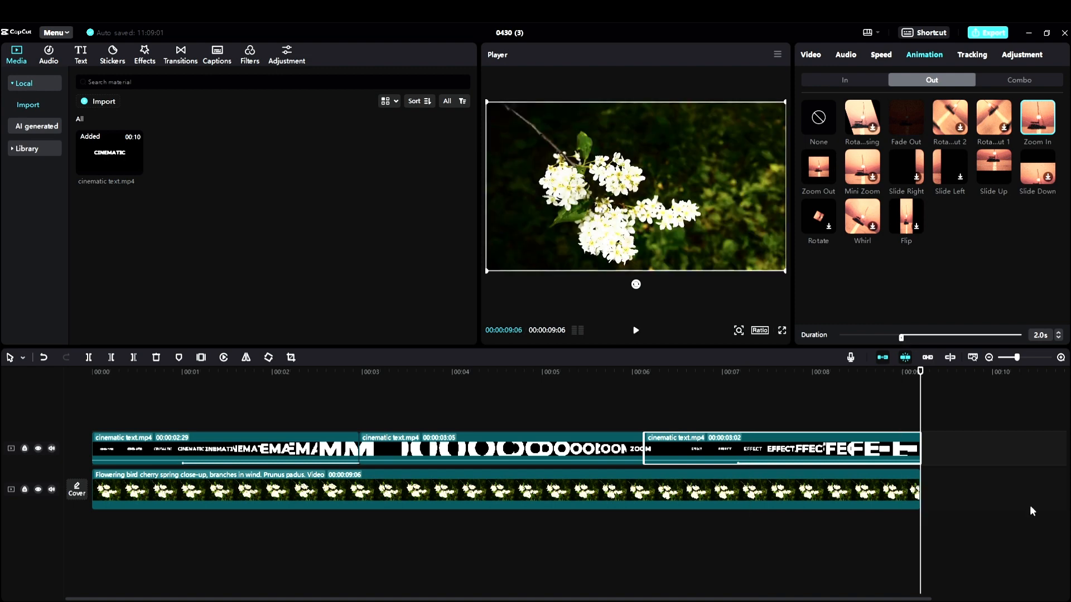
pyautogui.press('Home')
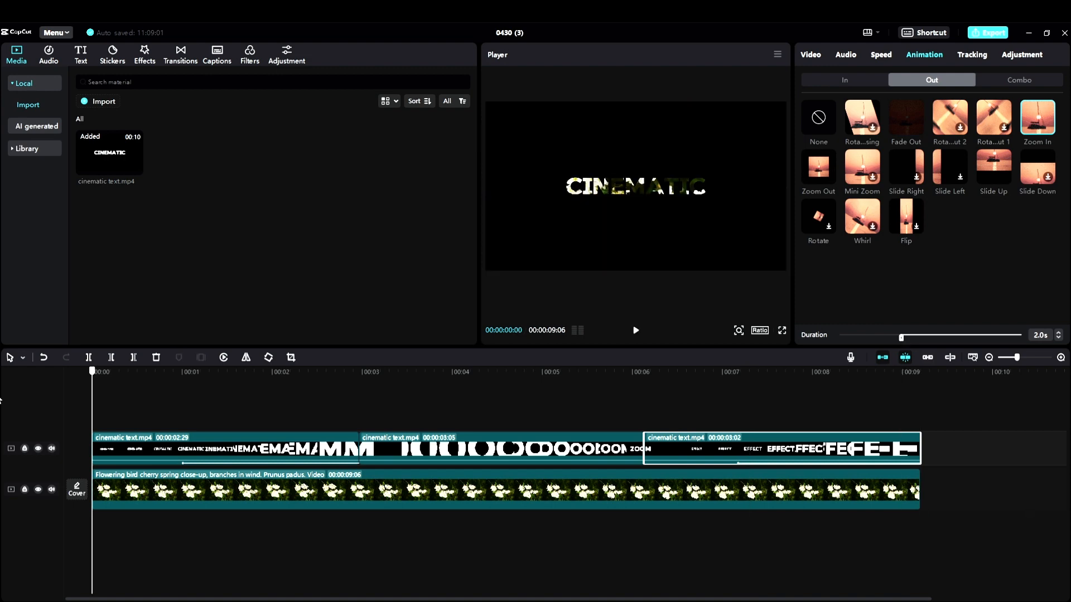
# Step: Search the music library for "cinematic", preview tracks, and add "Cinematic orchestra emotional and thick" to the timeline
pyautogui.click(50, 56)
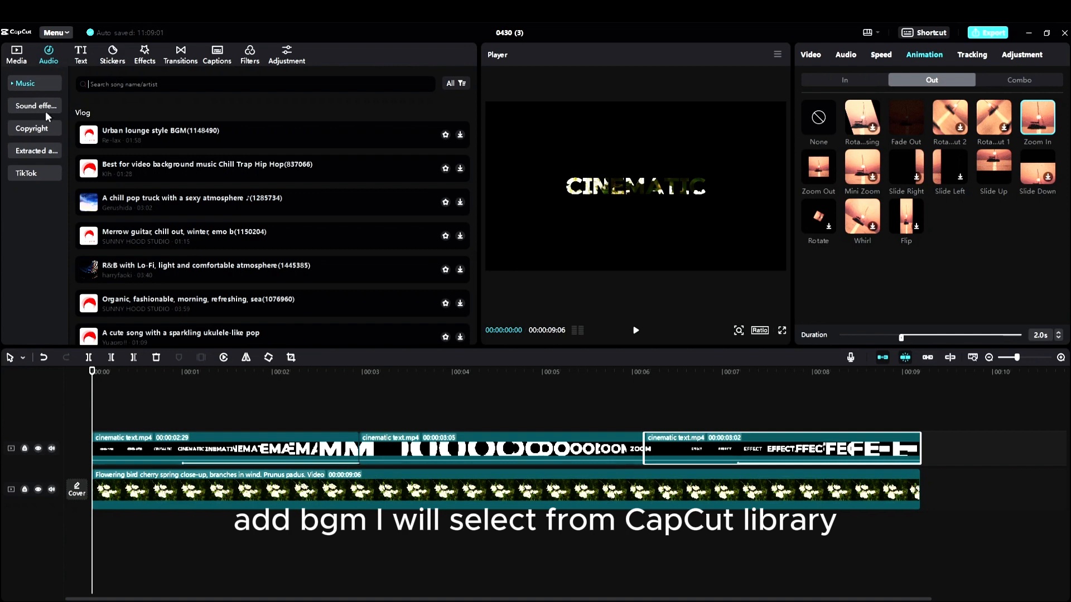
pyautogui.write('cinematic')
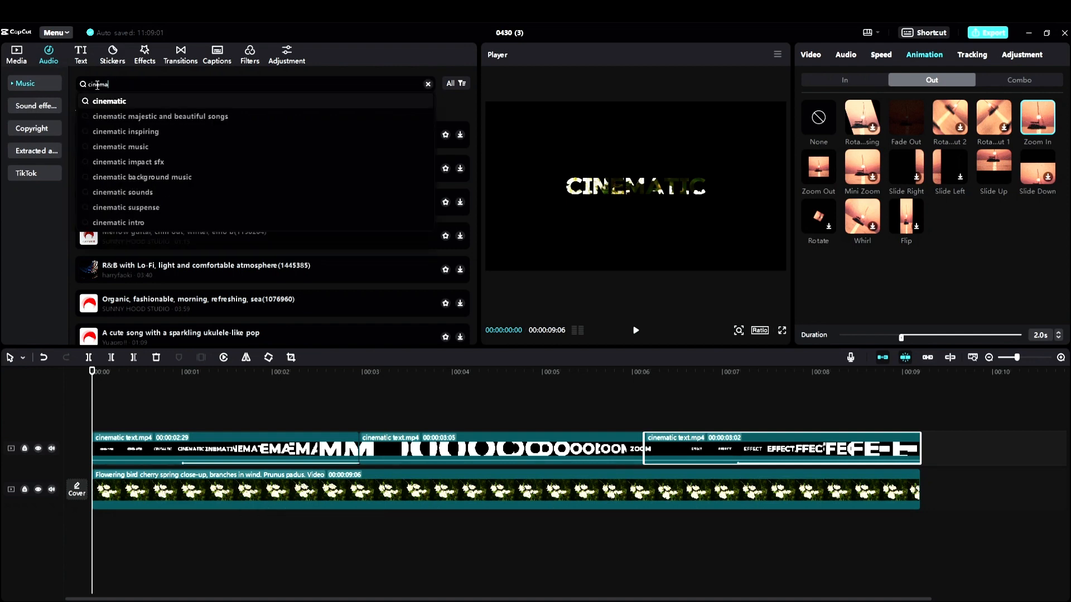
pyautogui.click(132, 104)
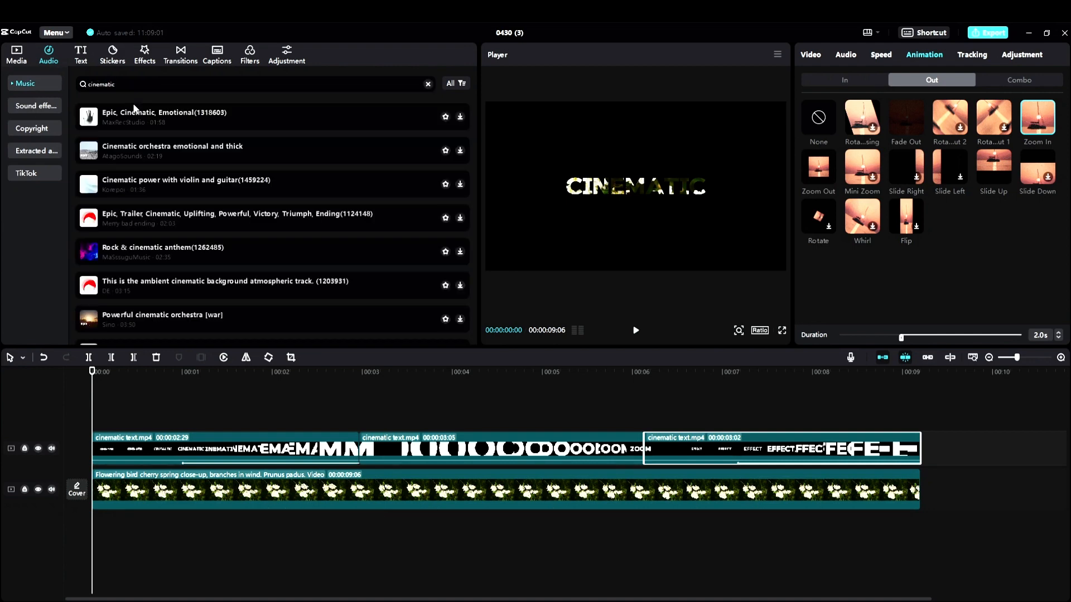
pyautogui.click(133, 114)
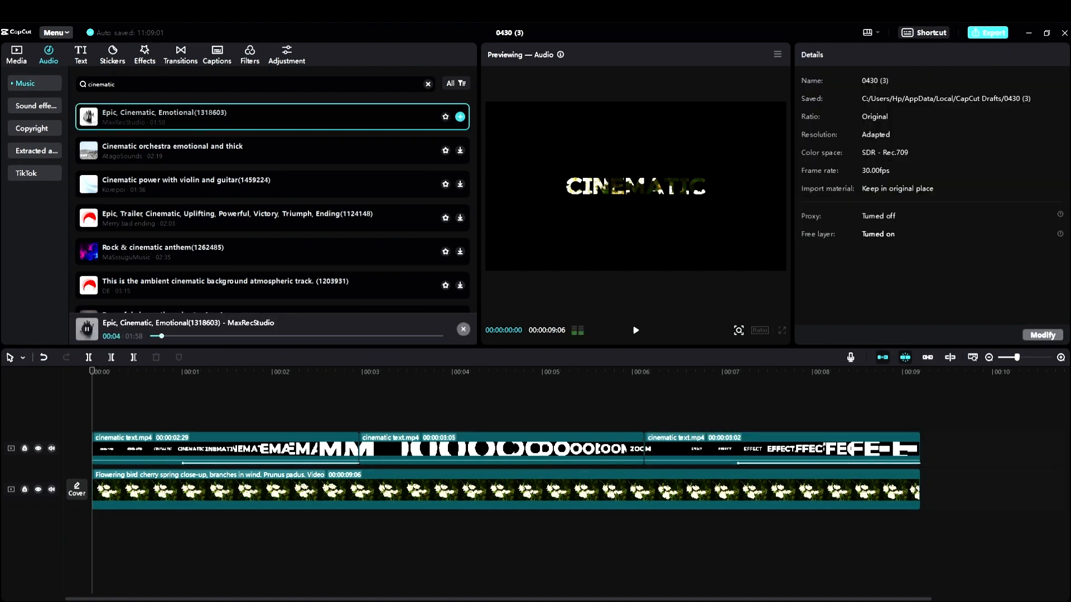
pyautogui.click(91, 152)
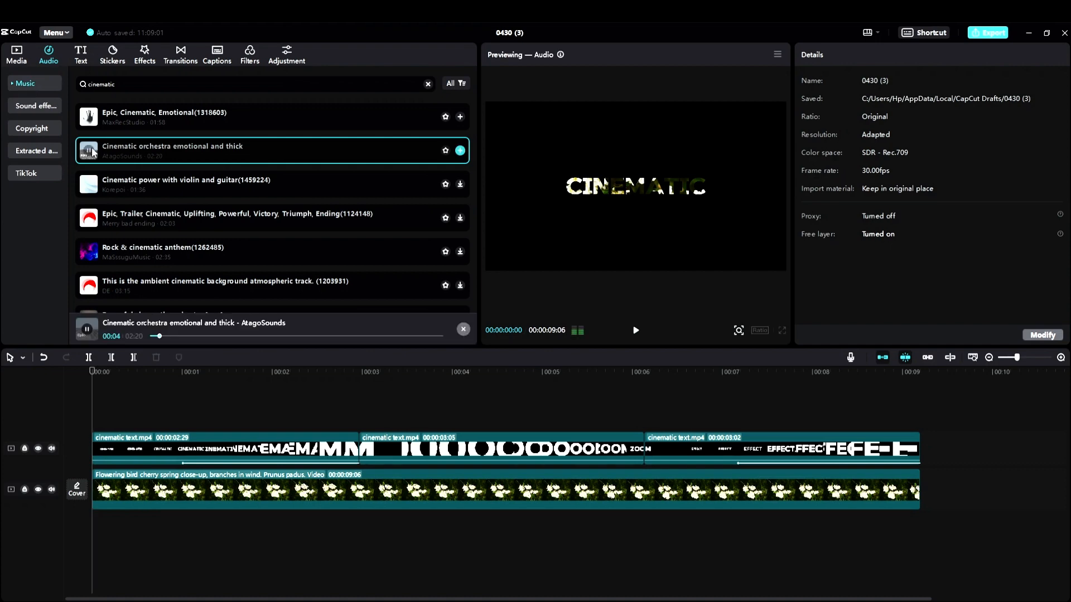
pyautogui.click(459, 150)
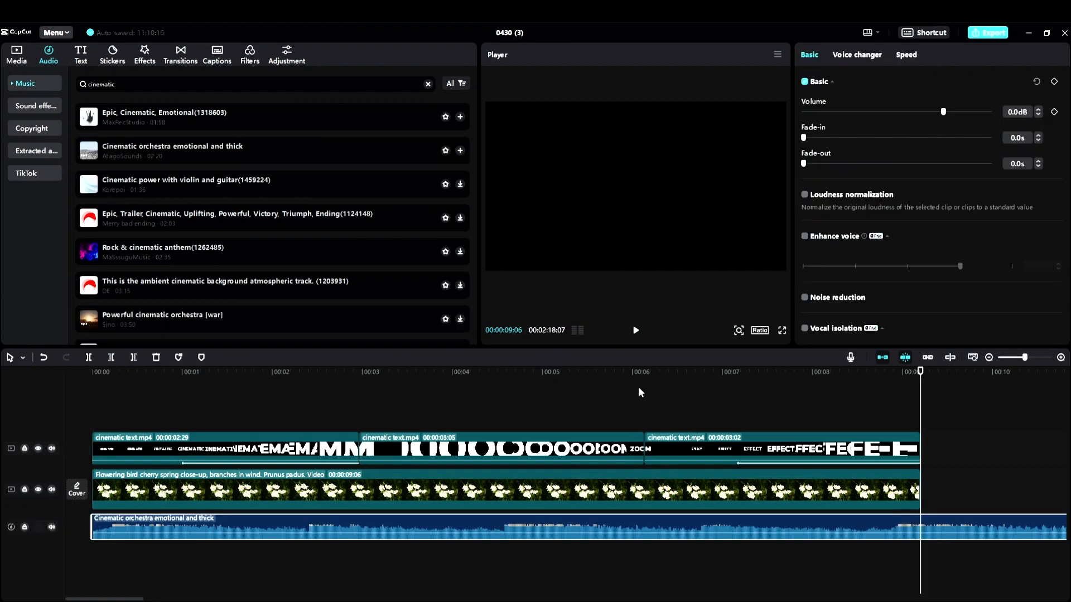
# Step: Trim the music track's end to match the video clips at 00:00:09:06
pyautogui.click(134, 358)
pyautogui.click(686, 371)
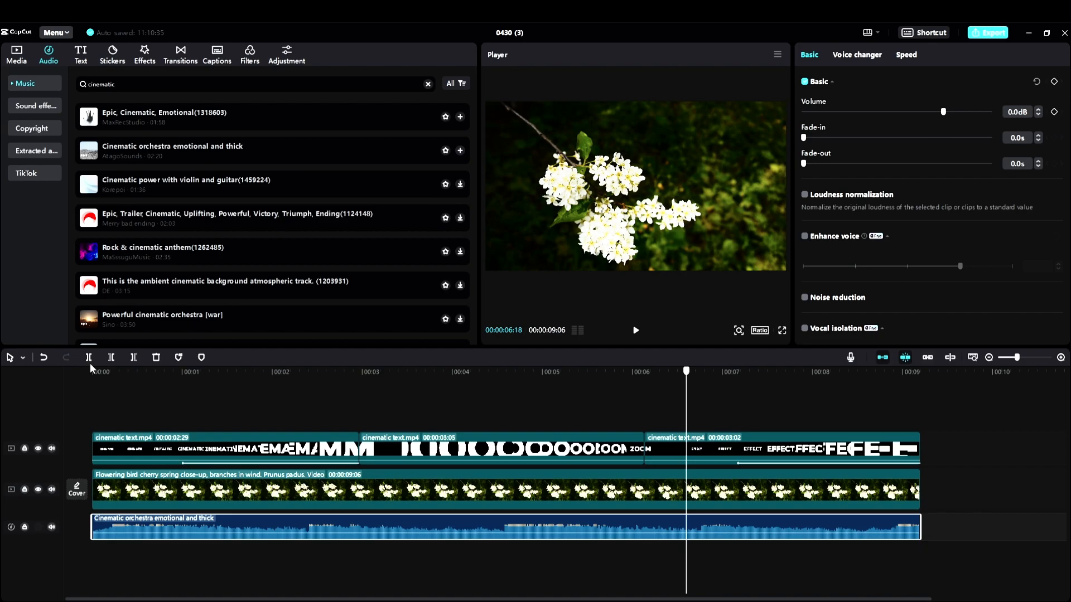
# Step: Return to the start of the timeline and open the export settings for the finished project
pyautogui.click(91, 370)
pyautogui.hotkey('ctrl', 'e')
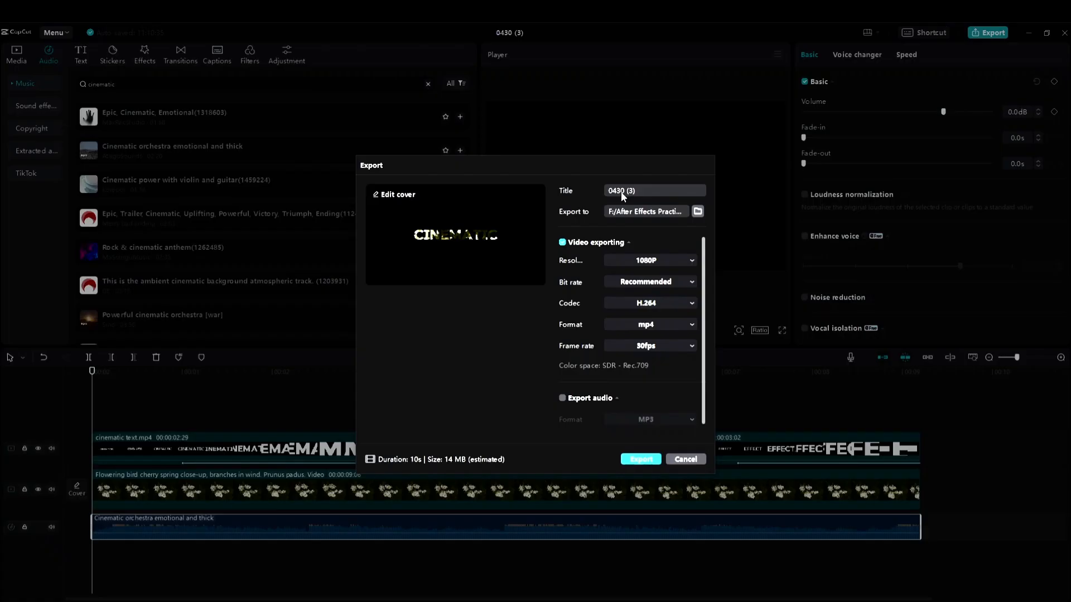